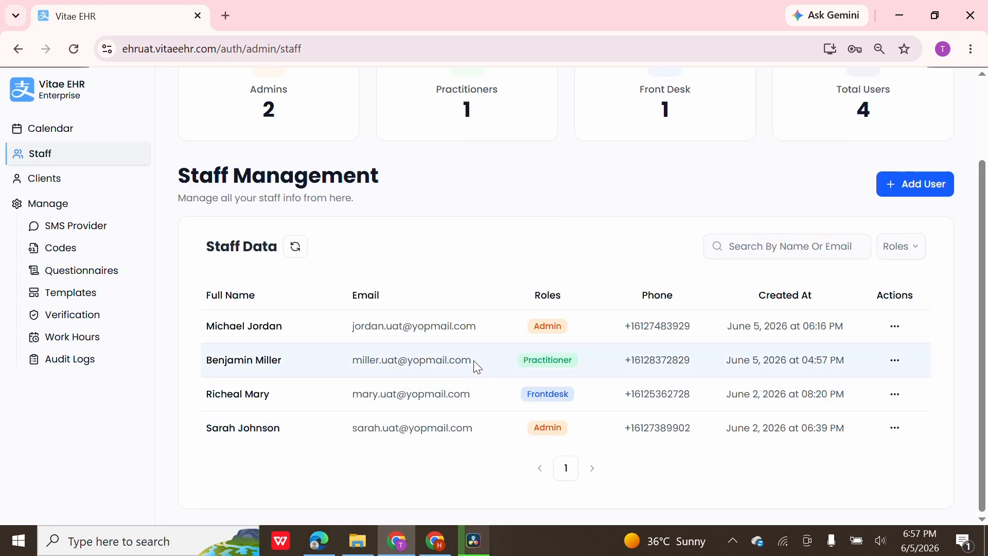
{"action": "left_click_drag", "start_coordinate": [472, 360], "coordinate": [355, 375]}
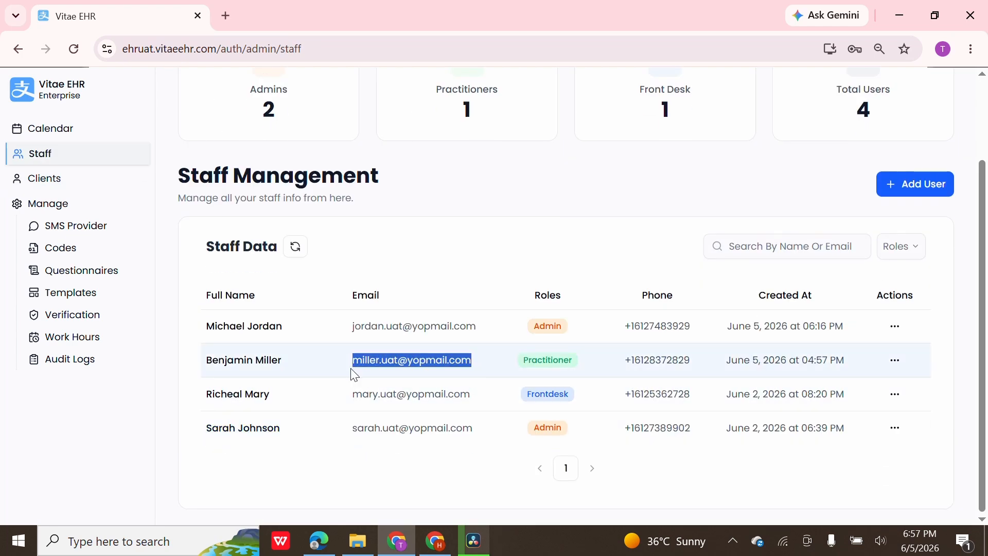
{"action": "left_click", "coordinate": [354, 374]}
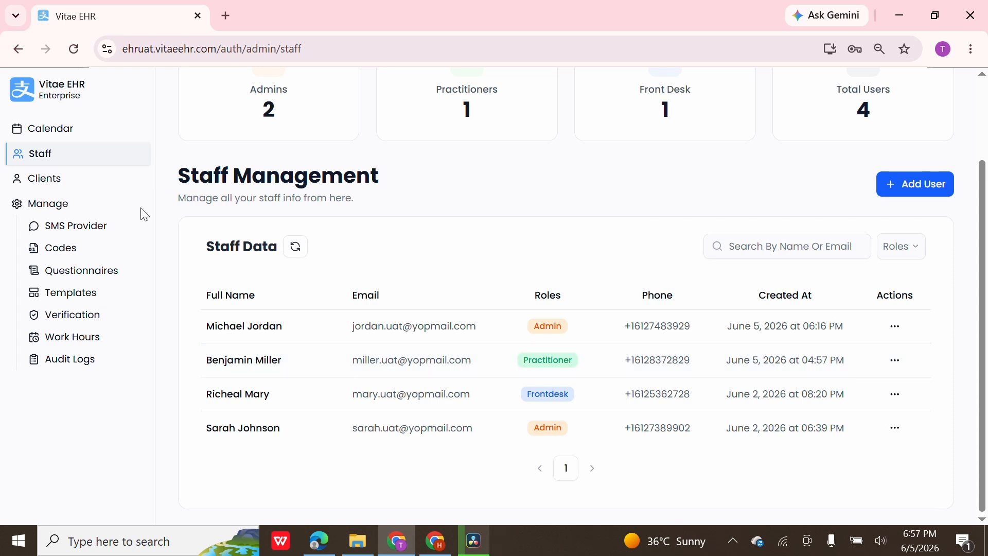
- Start an appointment on the calendar for Saturday, June 6, 2026 at 11:30 AM and select the existing patient
{"action": "left_click", "coordinate": [80, 132]}
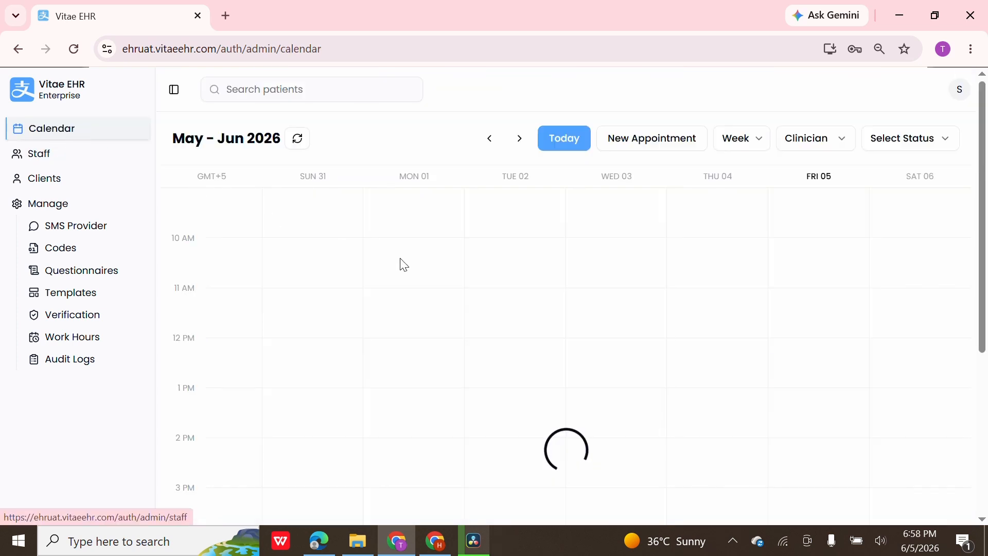
{"action": "scroll", "coordinate": [799, 356], "scroll_direction": "down", "scroll_amount": 5}
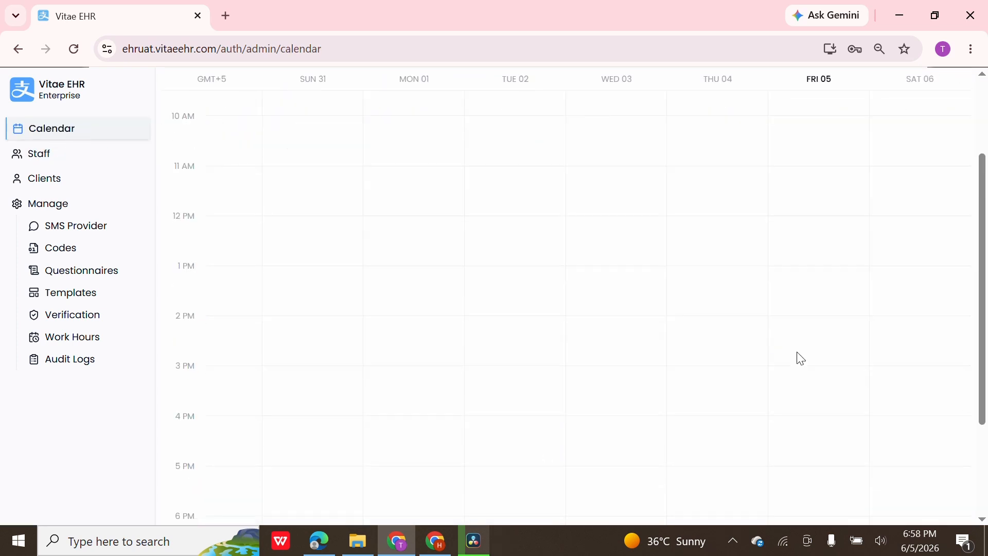
{"action": "scroll", "coordinate": [915, 288], "scroll_direction": "up", "scroll_amount": 1}
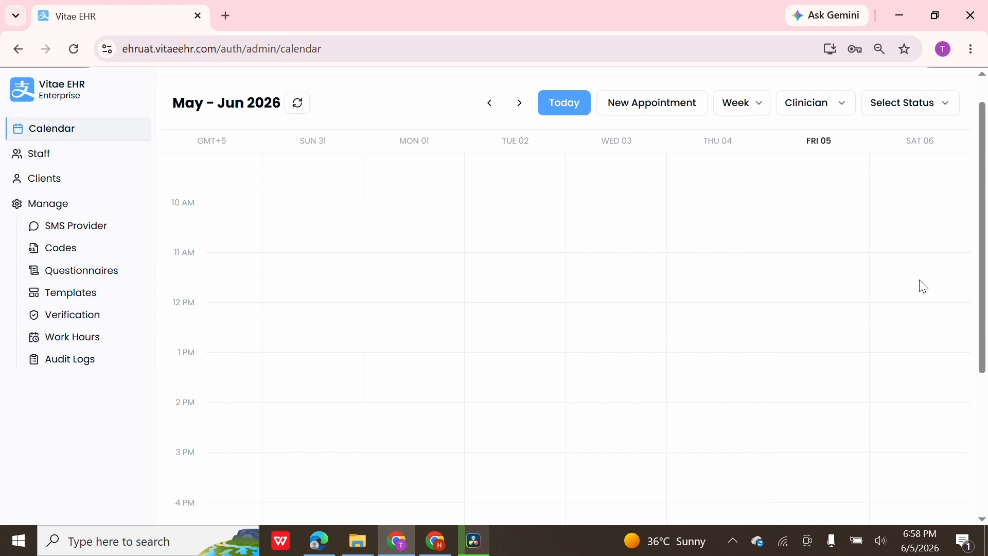
{"action": "left_click", "coordinate": [924, 287]}
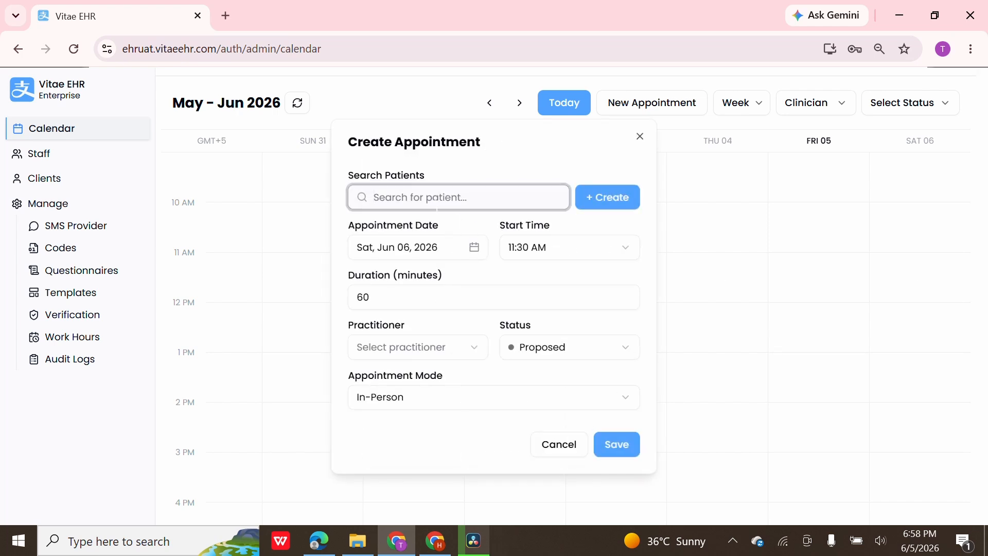
{"action": "type", "text": "j"}
{"action": "key", "text": "BackSpace"}
{"action": "type", "text": "je"}
{"action": "key", "text": "BackSpace"}
{"action": "key", "text": "BackSpace"}
{"action": "type", "text": "je"}
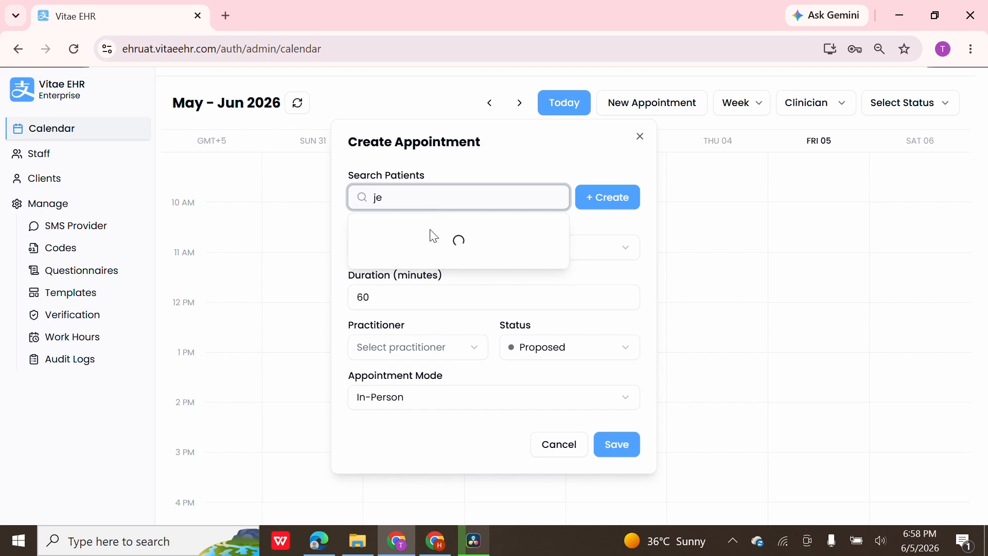
{"action": "left_click", "coordinate": [432, 232]}
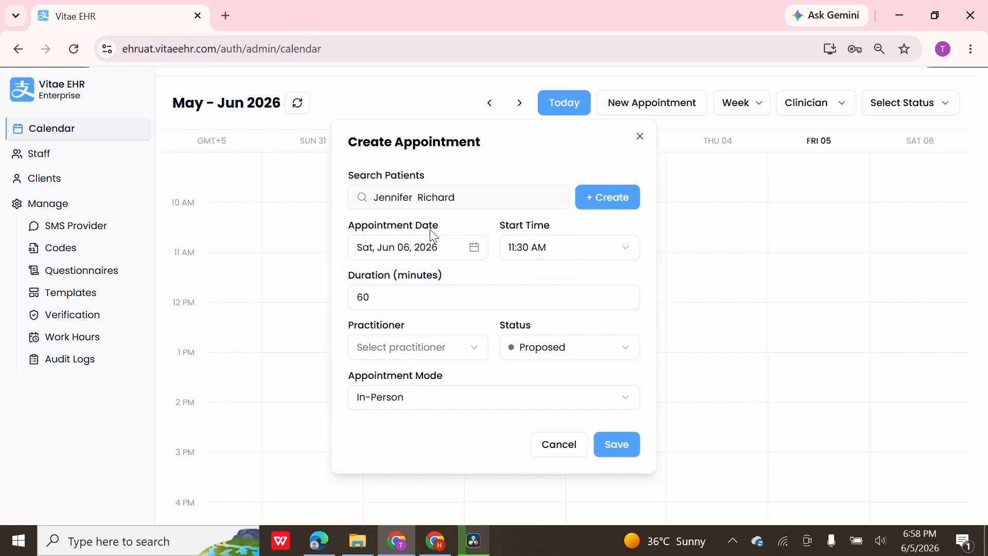
- Check which practitioners are available for the 11:30 AM appointment, and discard the appointment form
{"action": "left_click", "coordinate": [411, 359]}
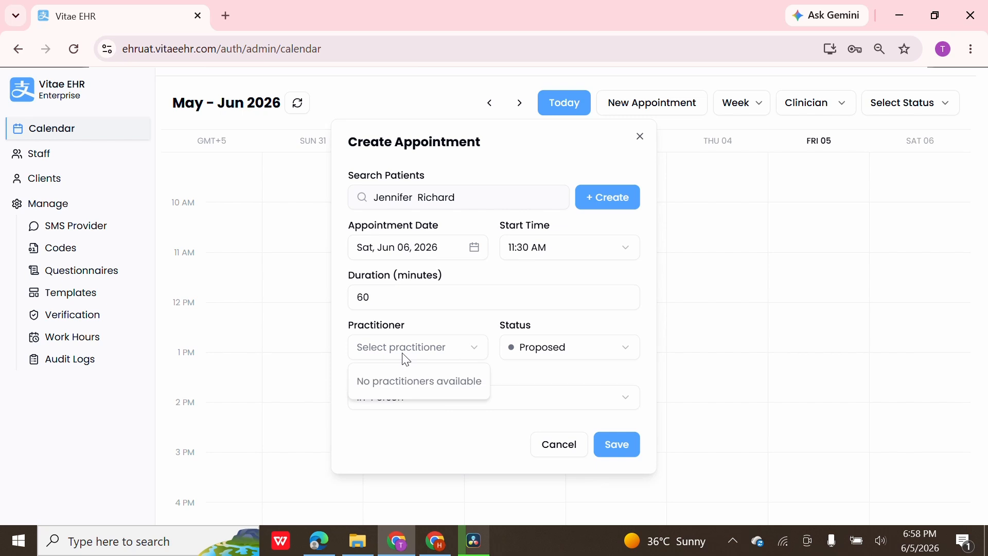
{"action": "left_click", "coordinate": [563, 444]}
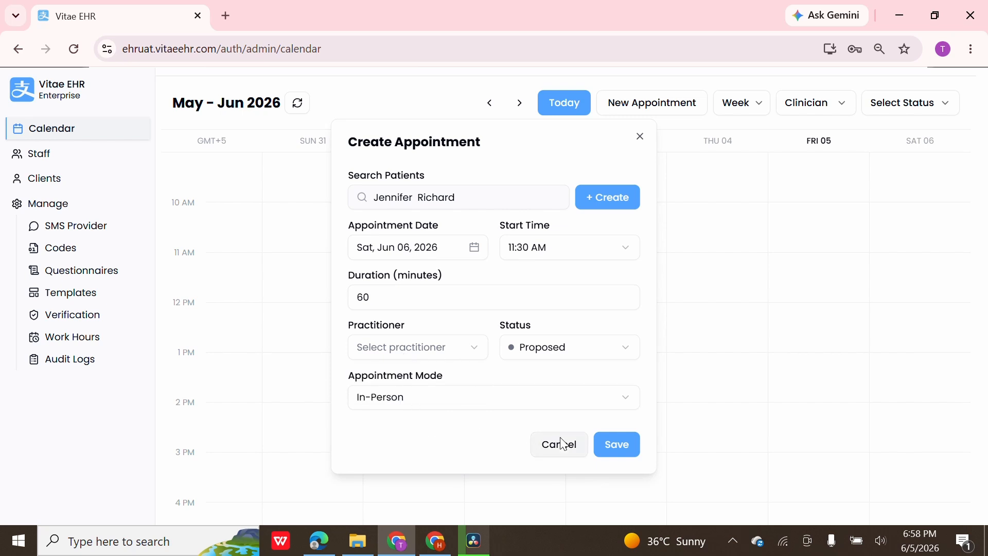
{"action": "left_click", "coordinate": [563, 444]}
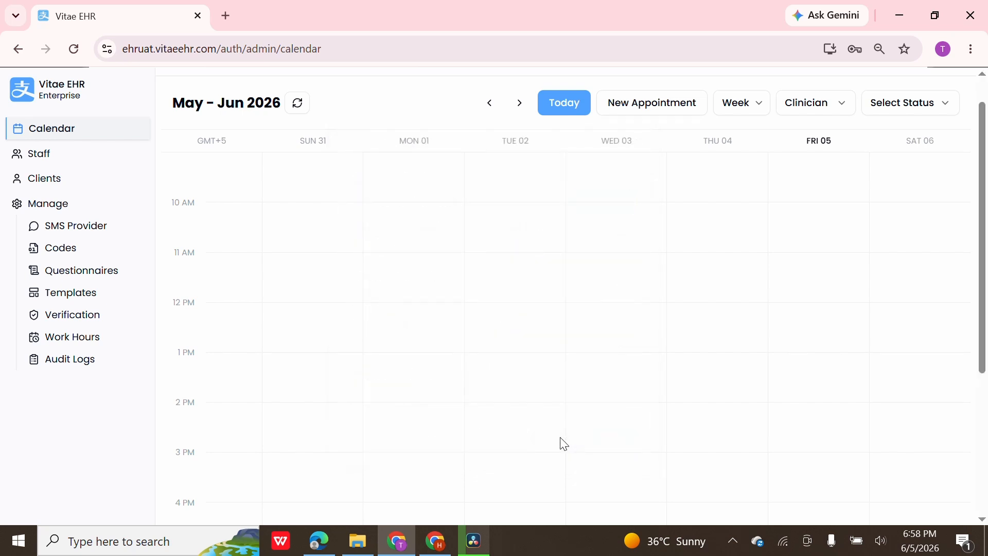
- Open the practitioner's recurring work schedule for editing and set its effective start date to June 5, 2026
{"action": "left_click", "coordinate": [89, 345]}
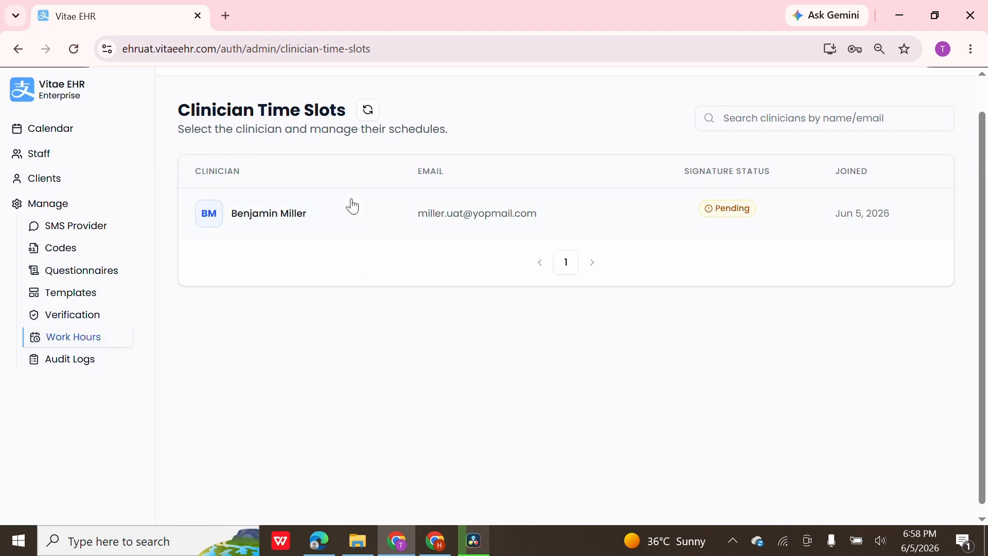
{"action": "left_click", "coordinate": [353, 206]}
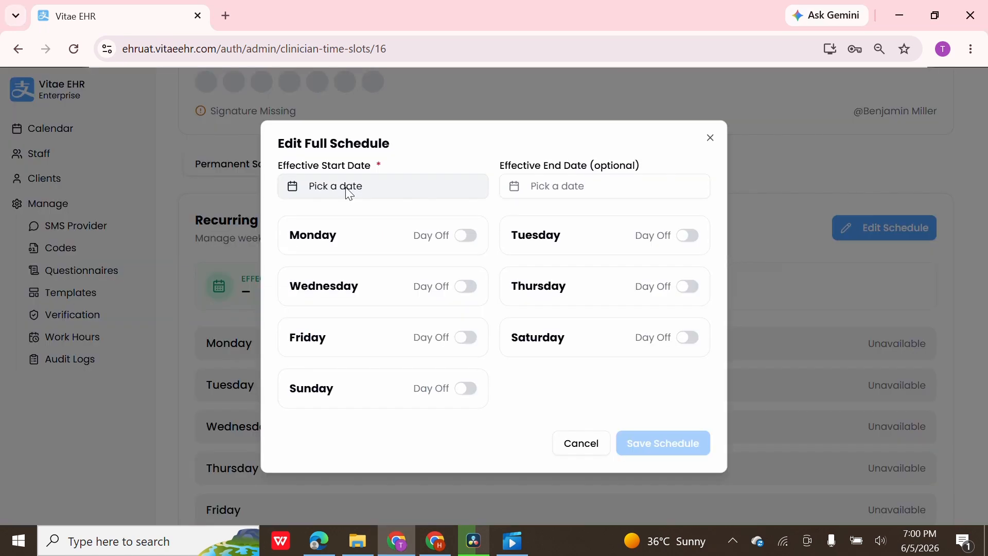
{"action": "left_click", "coordinate": [349, 192]}
{"action": "left_click", "coordinate": [409, 274]}
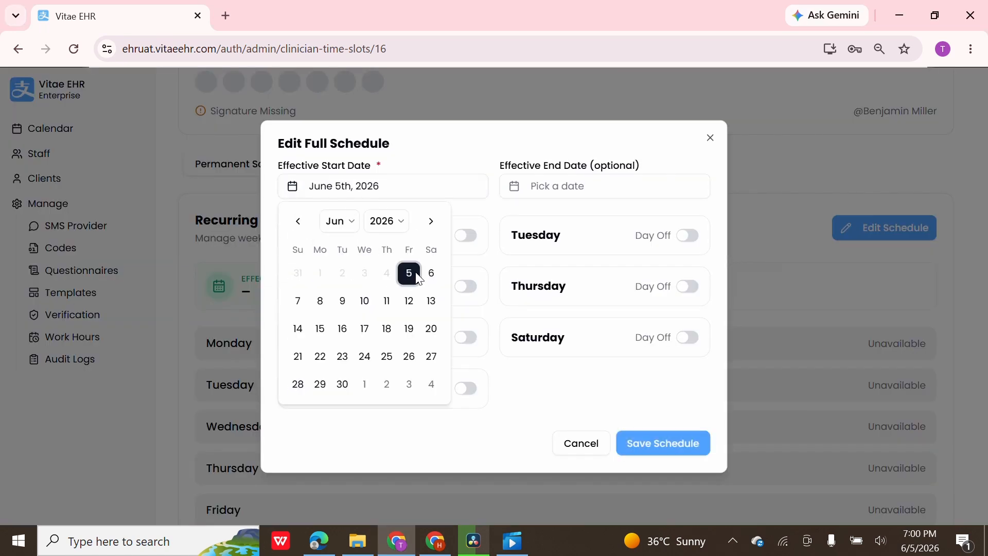
- Mark Monday through Saturday as working days in the practitioner's schedule
{"action": "left_click", "coordinate": [465, 236]}
{"action": "left_click", "coordinate": [464, 307]}
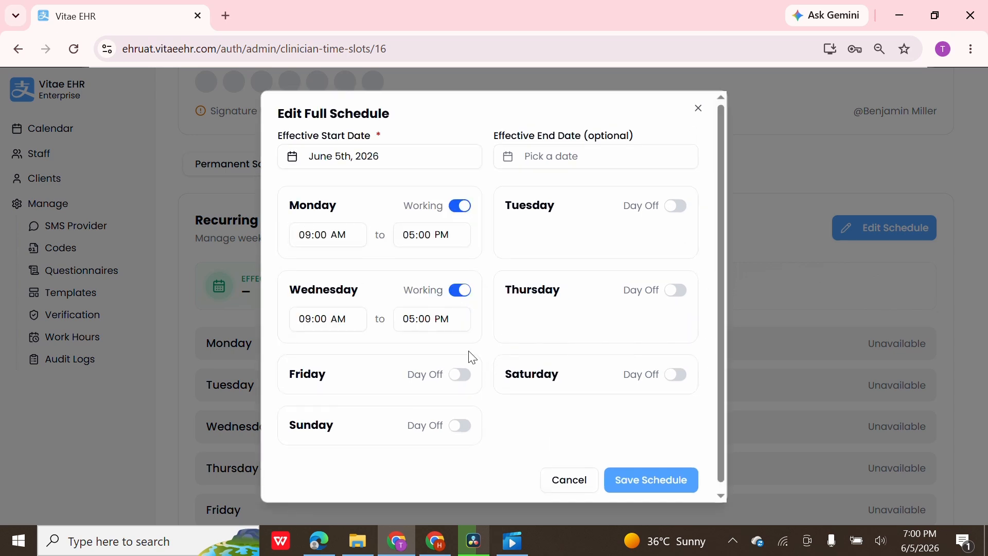
{"action": "left_click", "coordinate": [467, 379]}
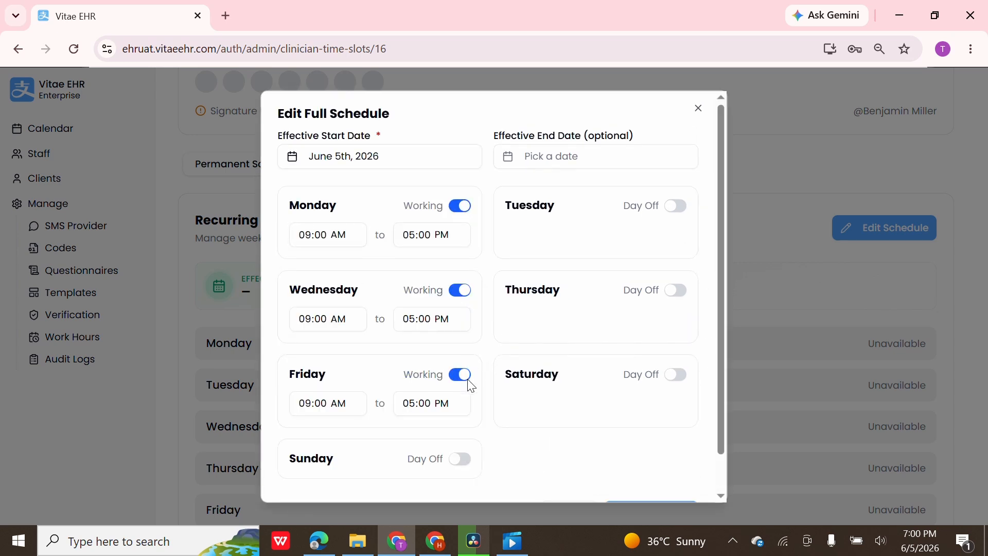
{"action": "left_click", "coordinate": [683, 375]}
{"action": "left_click", "coordinate": [676, 290]}
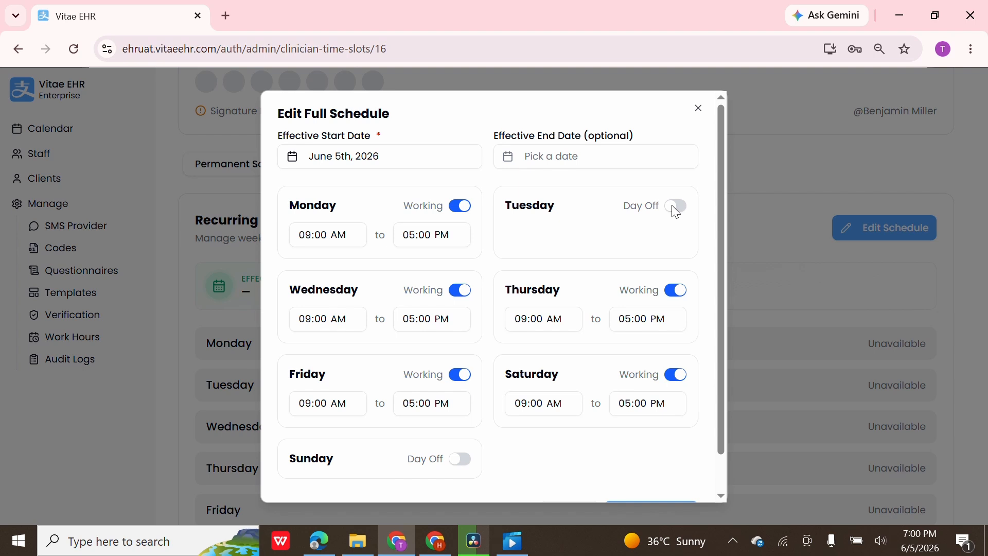
{"action": "left_click", "coordinate": [676, 208]}
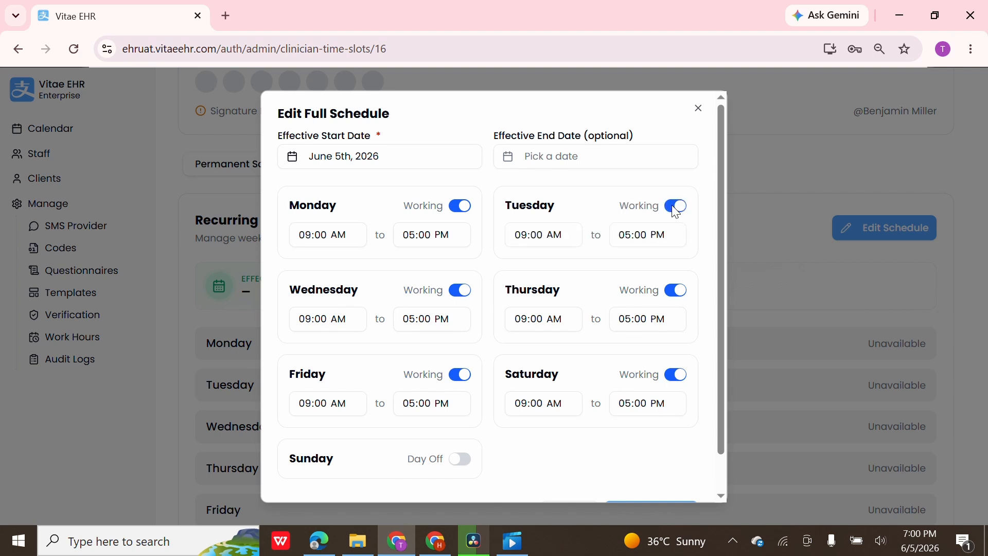
{"action": "left_click", "coordinate": [518, 164]}
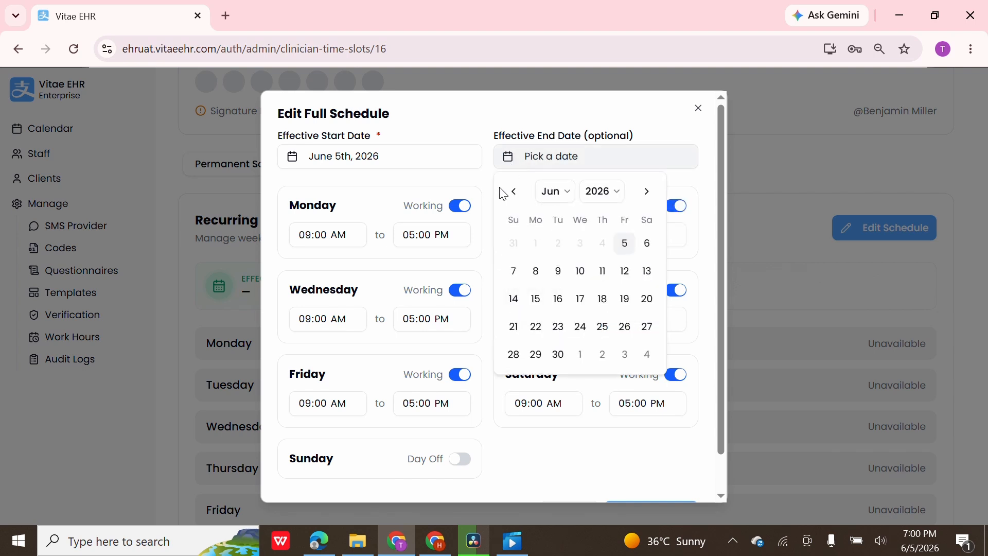
{"action": "left_click", "coordinate": [513, 271]}
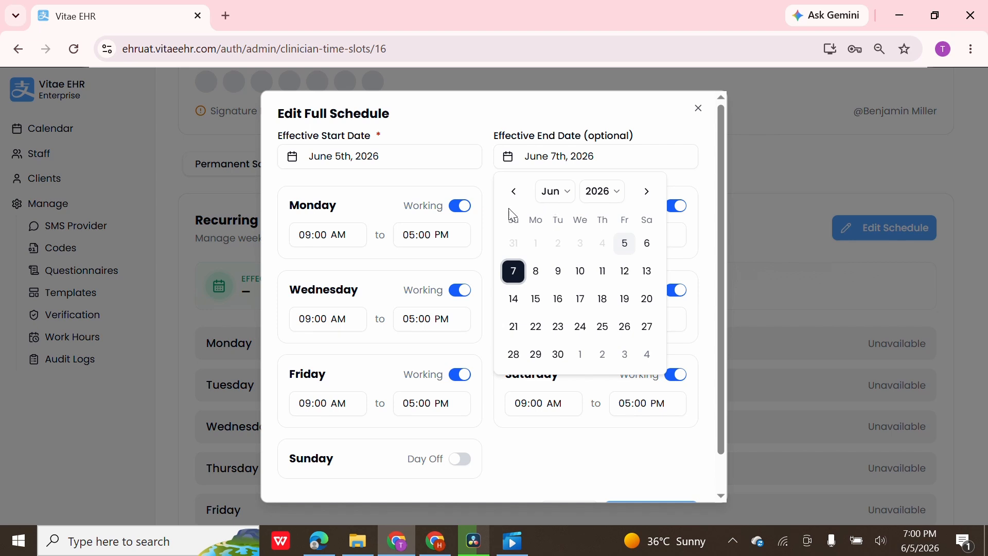
{"action": "left_click", "coordinate": [522, 271]}
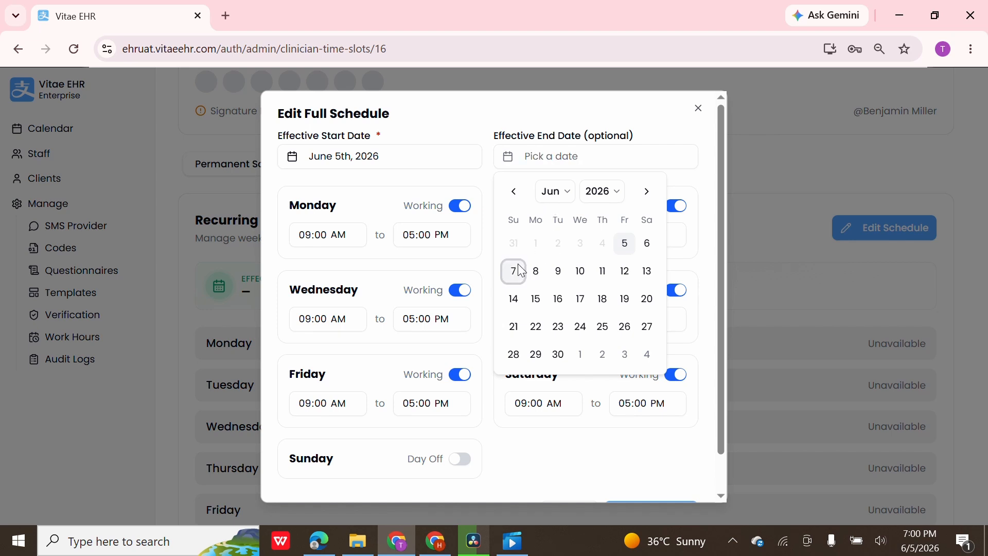
{"action": "left_click", "coordinate": [492, 455]}
- Save the practitioner's recurring schedule and review the weekly working hours
{"action": "scroll", "coordinate": [492, 455], "scroll_direction": "down", "scroll_amount": 1}
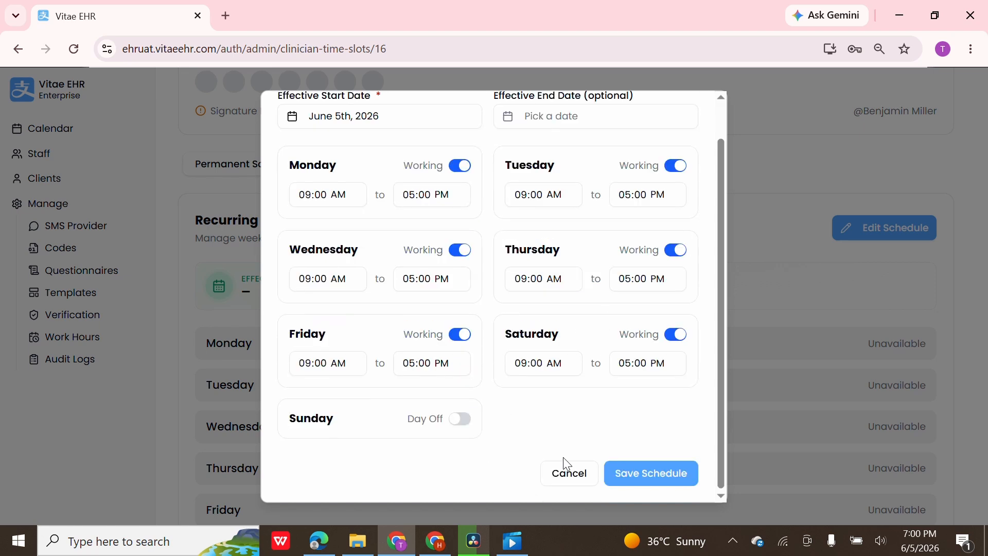
{"action": "left_click", "coordinate": [630, 479]}
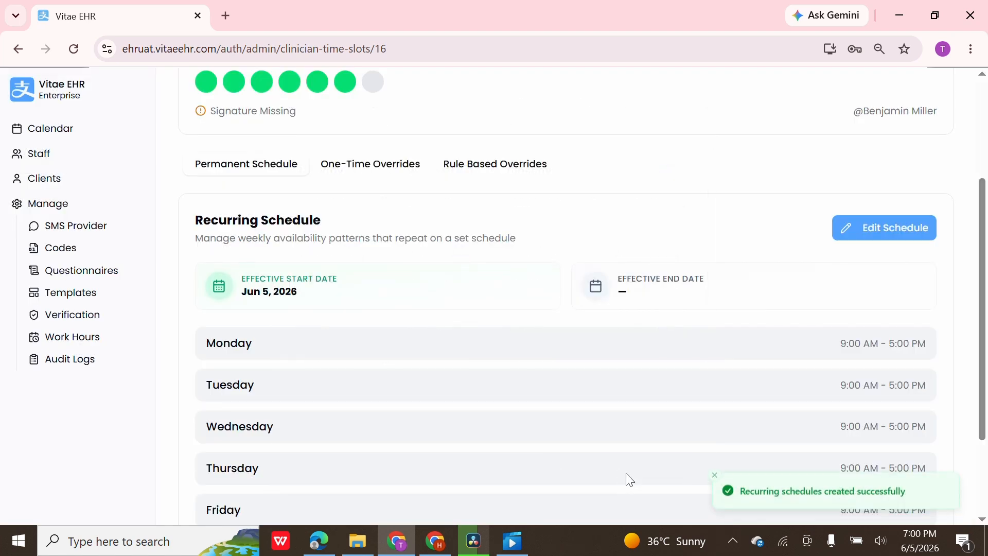
{"action": "scroll", "coordinate": [630, 480], "scroll_direction": "down", "scroll_amount": 3}
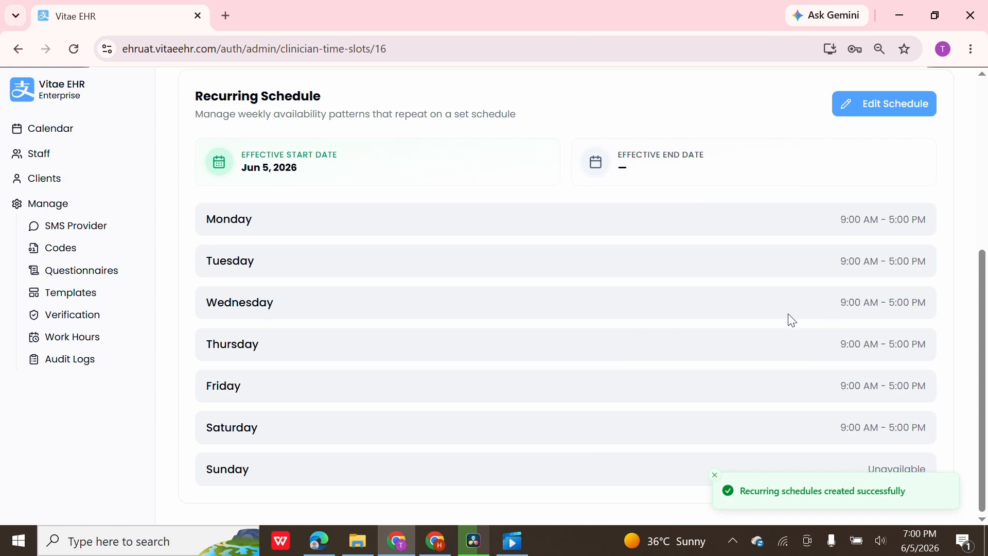
{"action": "scroll", "coordinate": [800, 328], "scroll_direction": "up", "scroll_amount": 5}
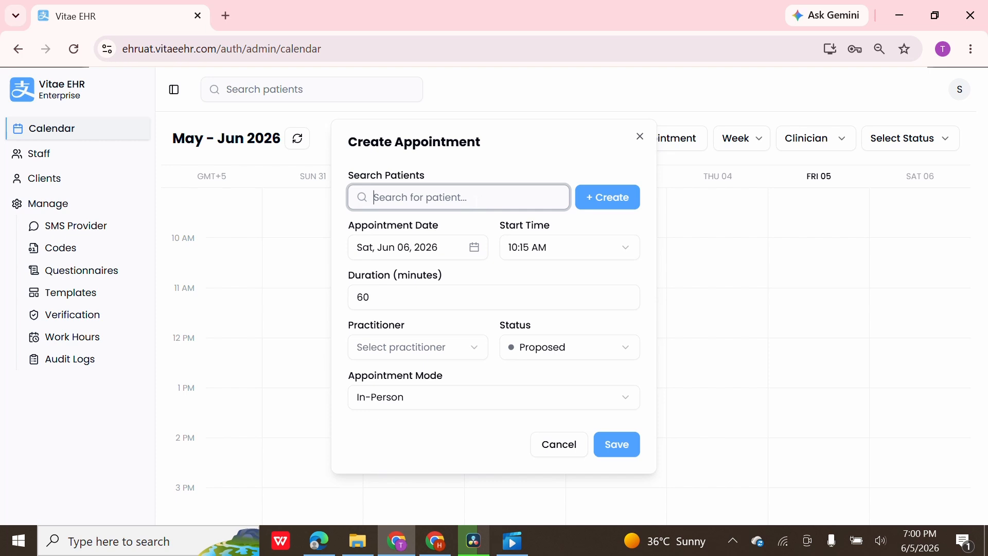
- Check the available practitioners for the patient's appointment on Saturday, June 6, 2026 at 10:15 AM, and discard the form
{"action": "type", "text": "je"}
{"action": "left_click", "coordinate": [427, 239]}
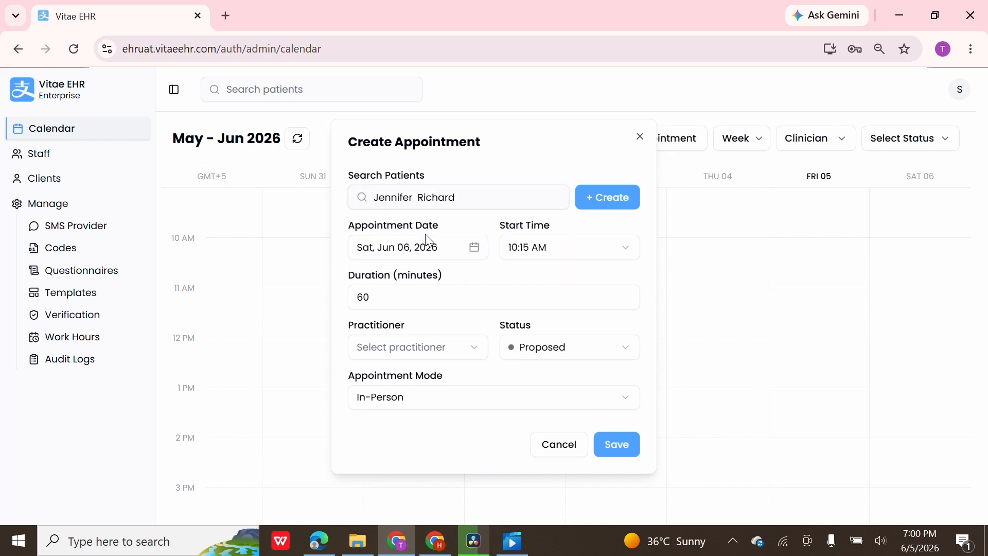
{"action": "left_click", "coordinate": [415, 345]}
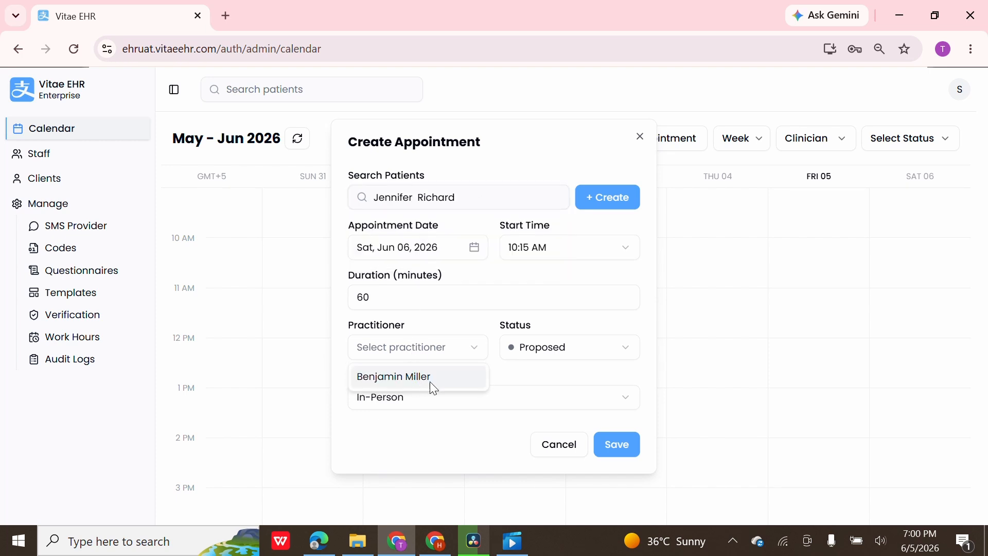
{"action": "left_click", "coordinate": [553, 445]}
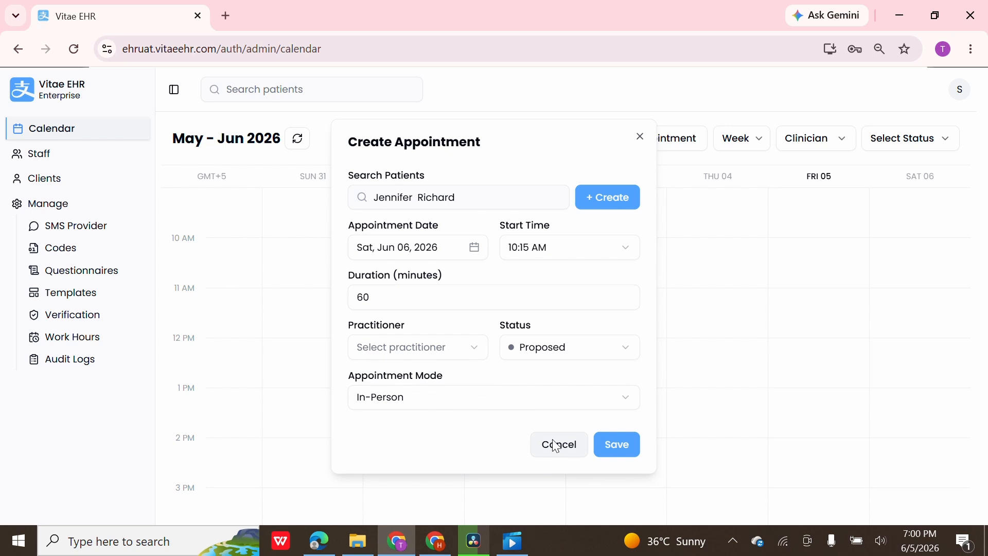
{"action": "left_click", "coordinate": [561, 447]}
- Set the effective end date of the practitioner's recurring schedule to June 6, 2026 and save it
{"action": "left_click", "coordinate": [93, 335]}
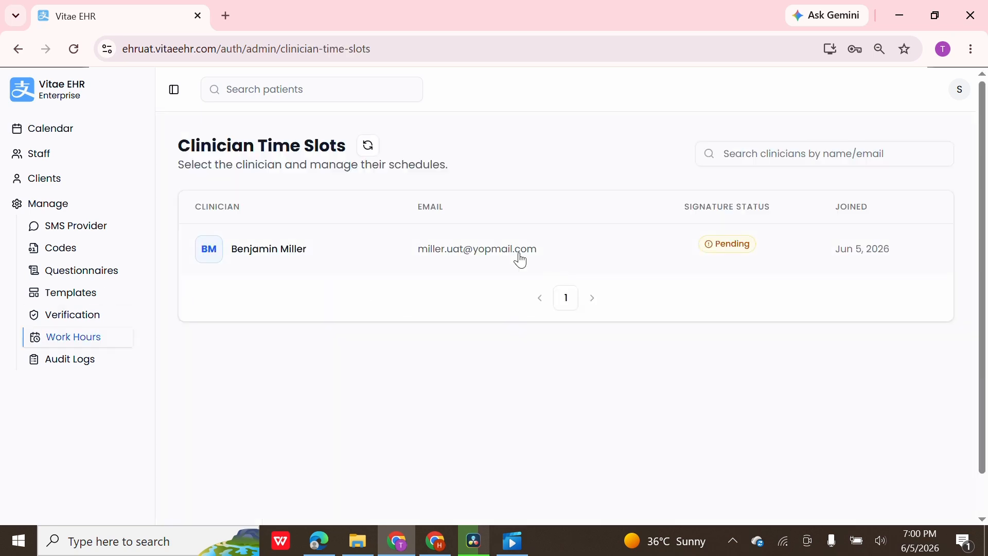
{"action": "left_click", "coordinate": [518, 258]}
{"action": "scroll", "coordinate": [521, 258], "scroll_direction": "down", "scroll_amount": 5}
{"action": "left_click", "coordinate": [866, 156]}
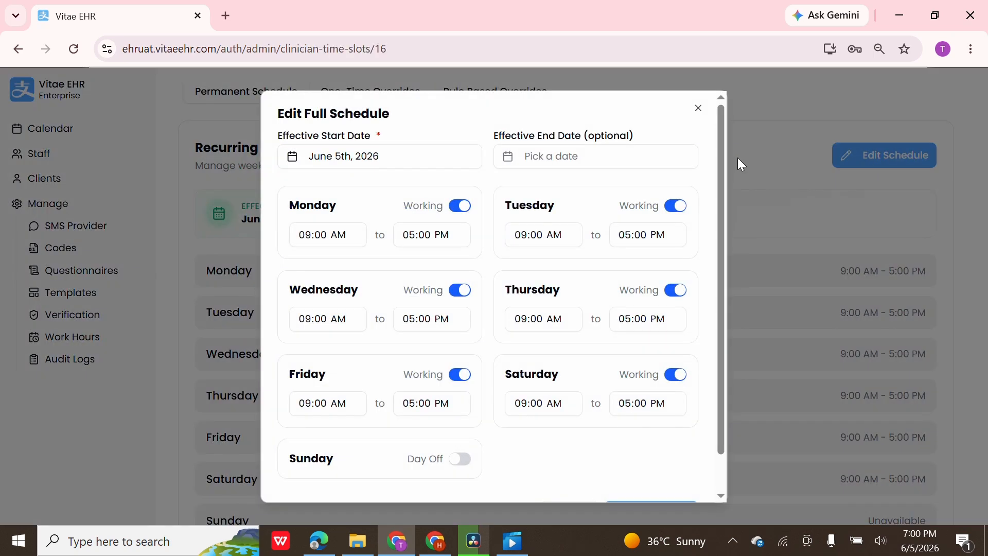
{"action": "left_click", "coordinate": [618, 154]}
{"action": "left_click", "coordinate": [643, 251]}
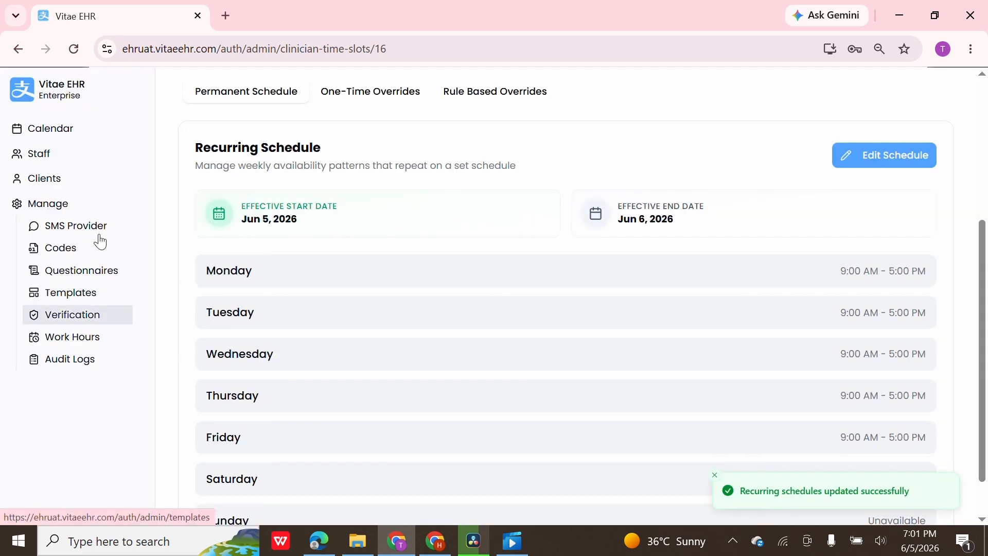
- Check the available practitioners for the patient's appointment on Sunday, June 7, 2026 at 9:15 AM
{"action": "left_click", "coordinate": [90, 133]}
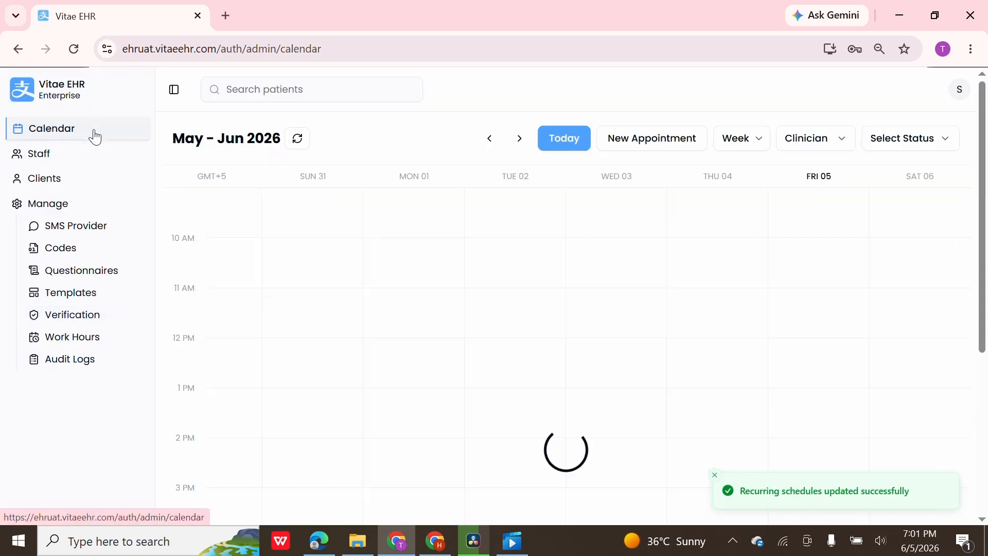
{"action": "left_click", "coordinate": [520, 138]}
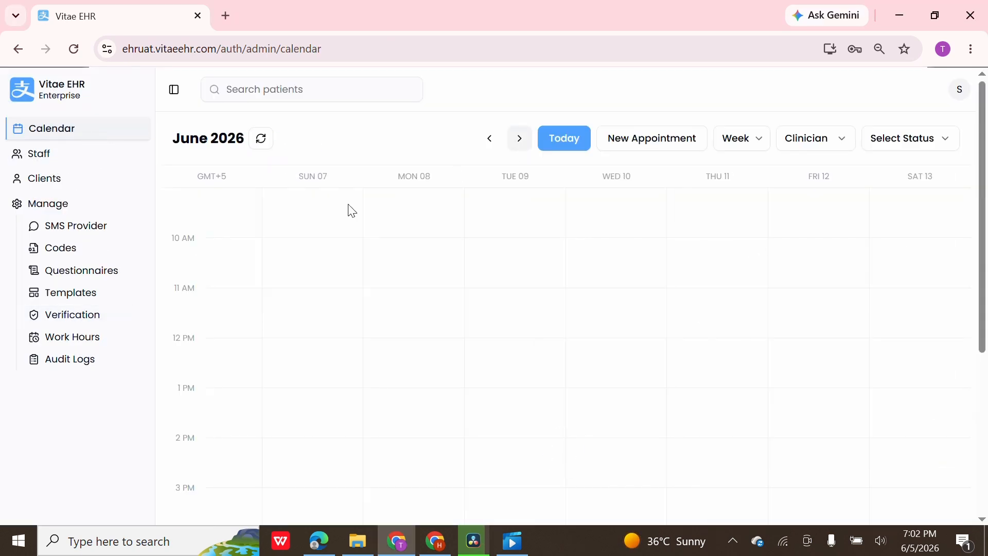
{"action": "left_click", "coordinate": [298, 213]}
{"action": "left_click", "coordinate": [411, 349]}
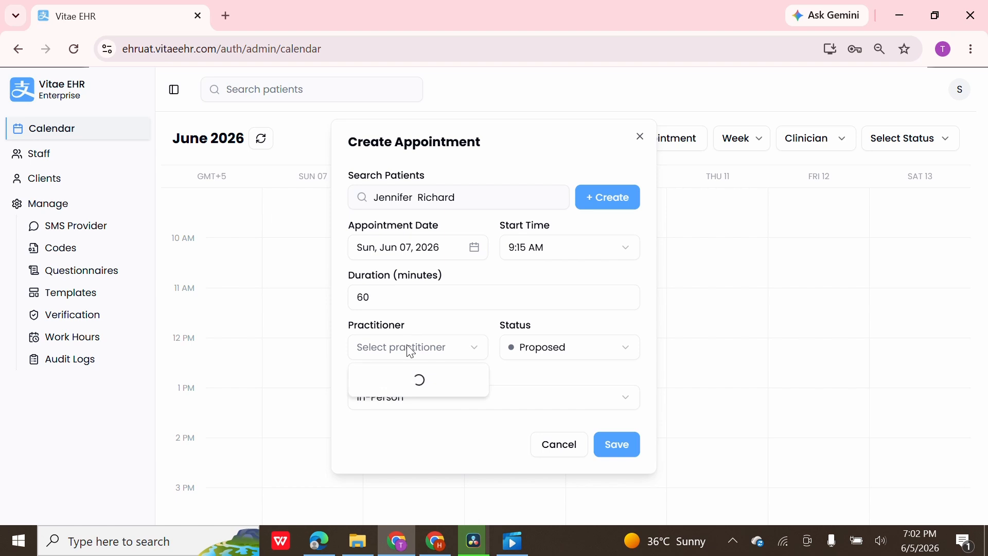
- Clear the effective end date of the practitioner's recurring schedule and save the schedule
{"action": "left_click", "coordinate": [100, 337]}
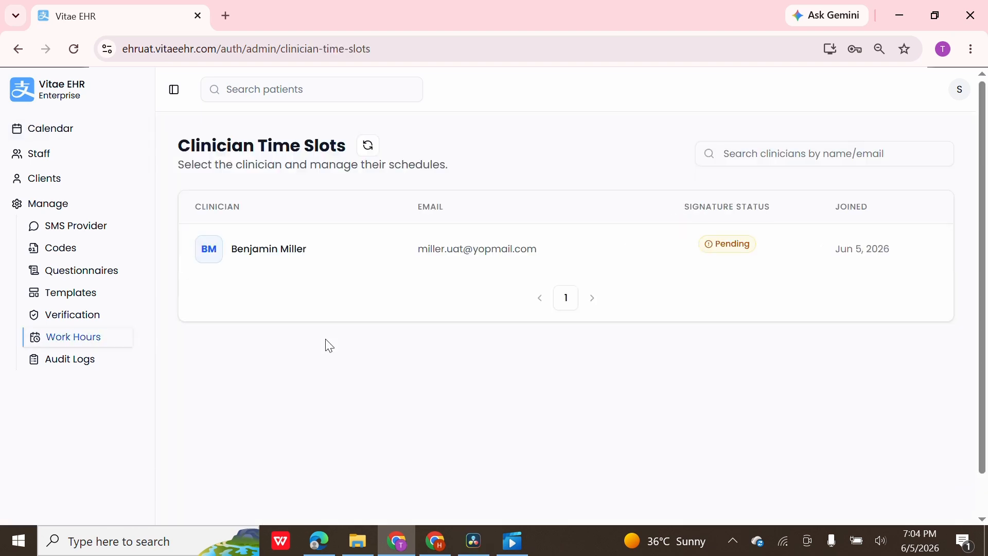
{"action": "left_click", "coordinate": [401, 251]}
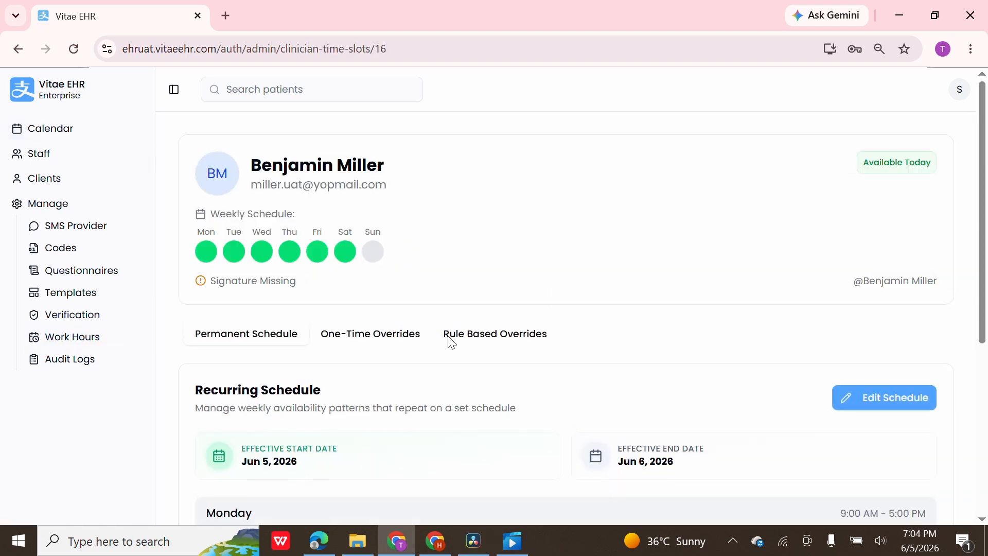
{"action": "left_click", "coordinate": [885, 398]}
{"action": "left_click", "coordinate": [551, 159]}
{"action": "scroll", "coordinate": [622, 435], "scroll_direction": "down", "scroll_amount": 1}
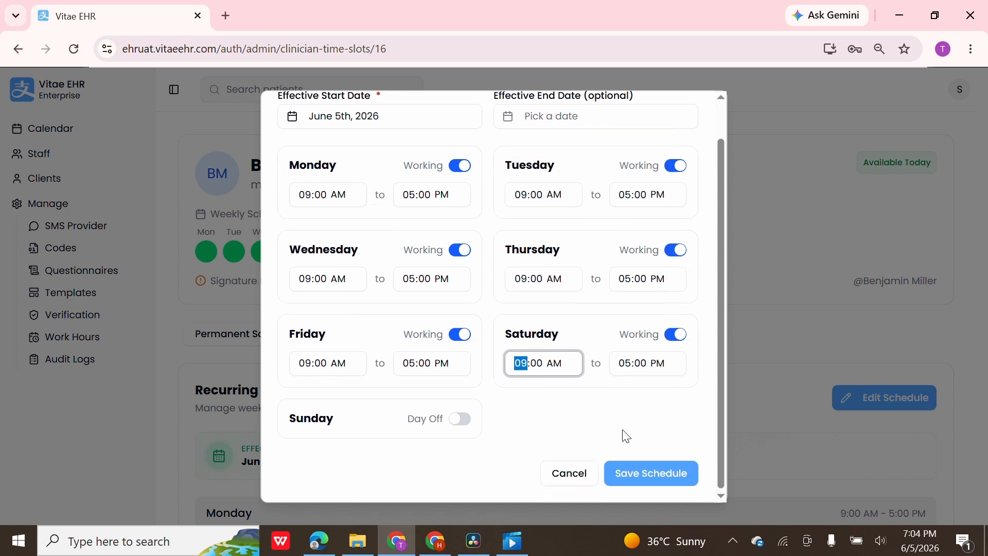
{"action": "left_click", "coordinate": [649, 472]}
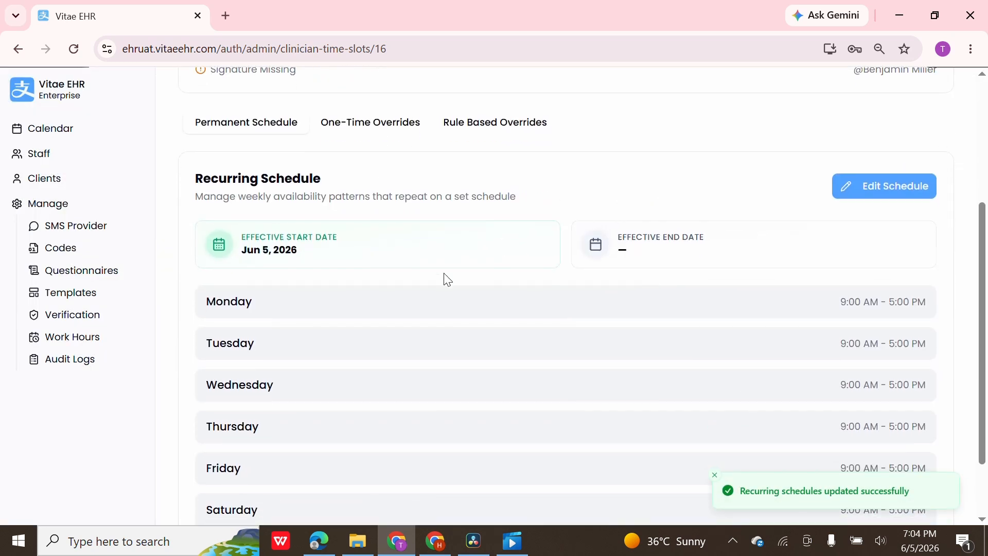
- Fill in a one-time override for June 6, 2026 as Available (custom hours) with the reason Visit
{"action": "left_click", "coordinate": [370, 124]}
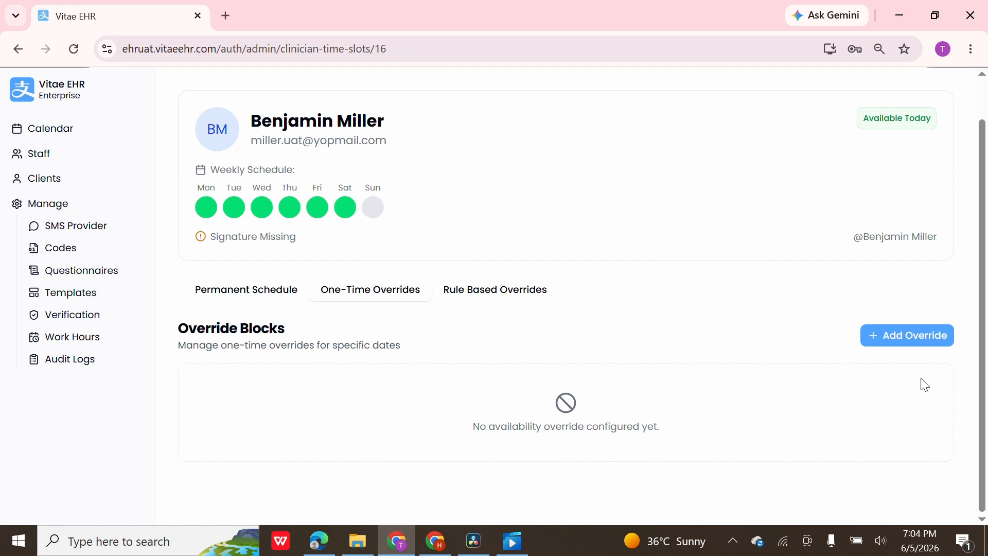
{"action": "left_click", "coordinate": [927, 344]}
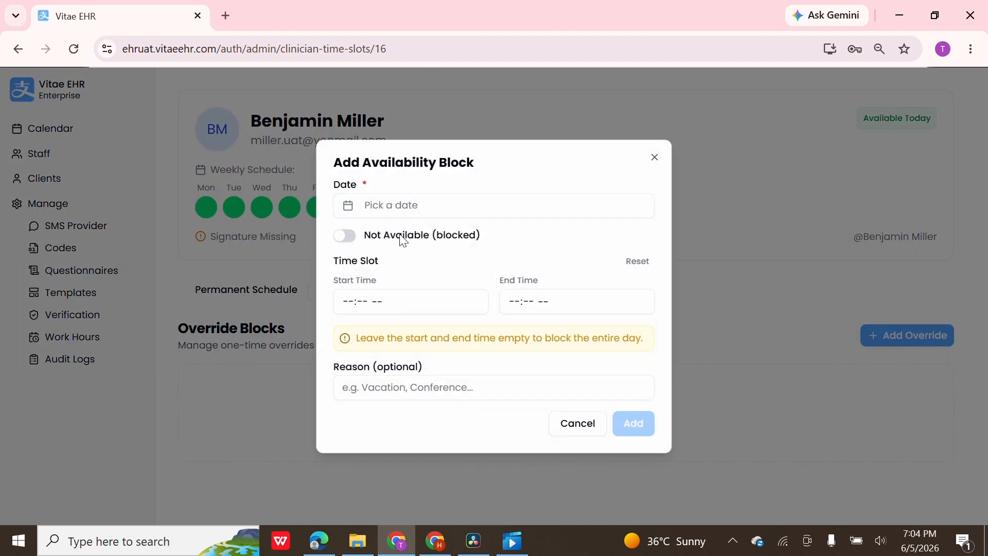
{"action": "left_click", "coordinate": [374, 206]}
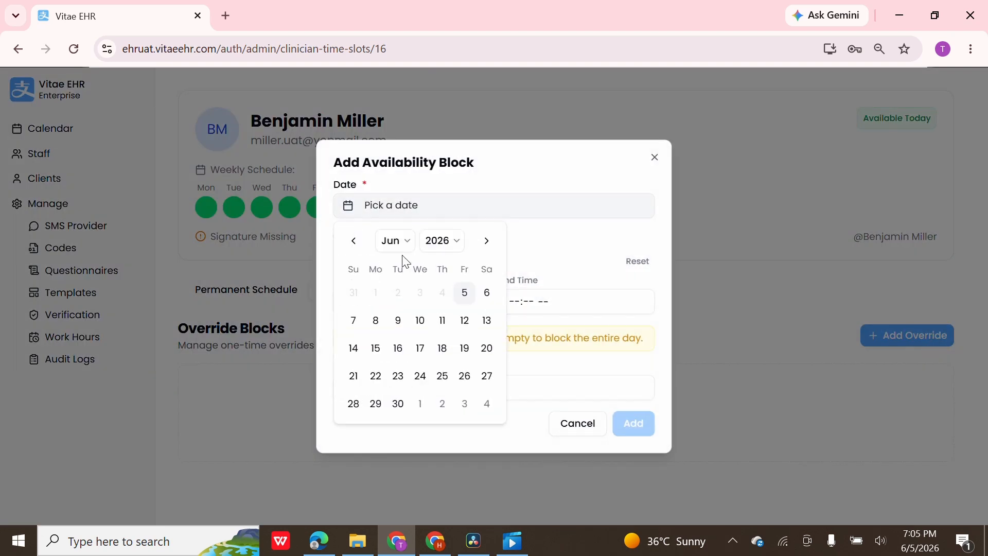
{"action": "left_click", "coordinate": [486, 293]}
{"action": "left_click", "coordinate": [532, 255]}
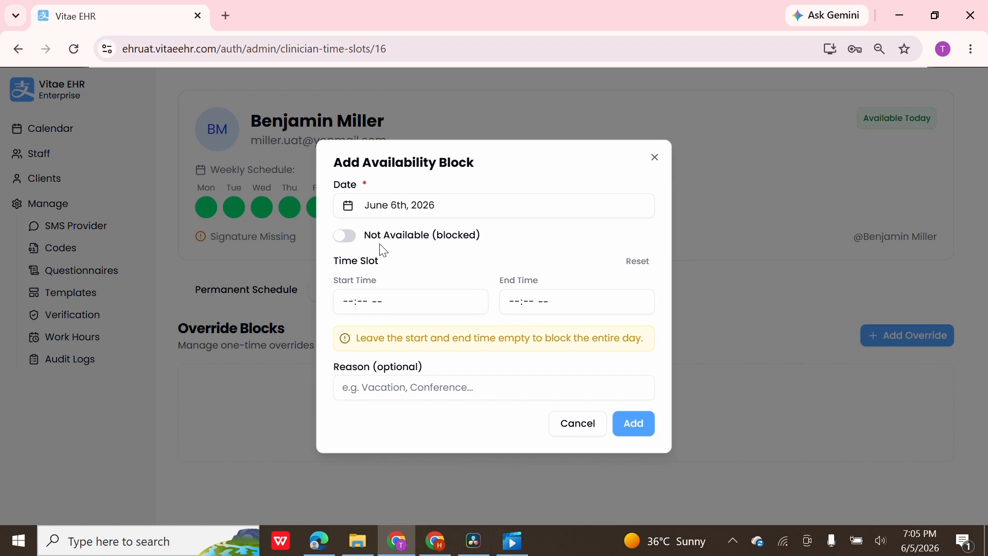
{"action": "left_click", "coordinate": [346, 237]}
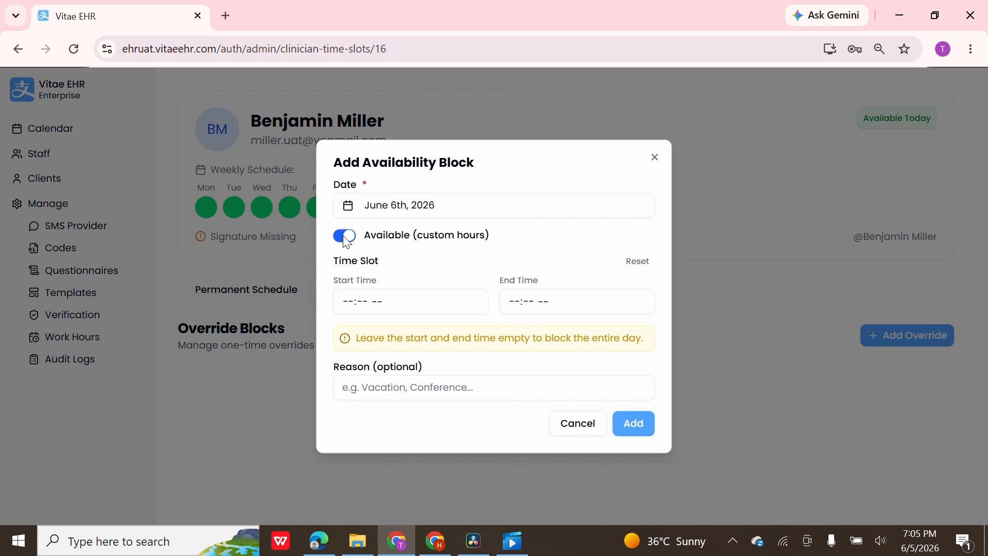
{"action": "left_click", "coordinate": [384, 380]}
{"action": "type", "text": "Visit"}
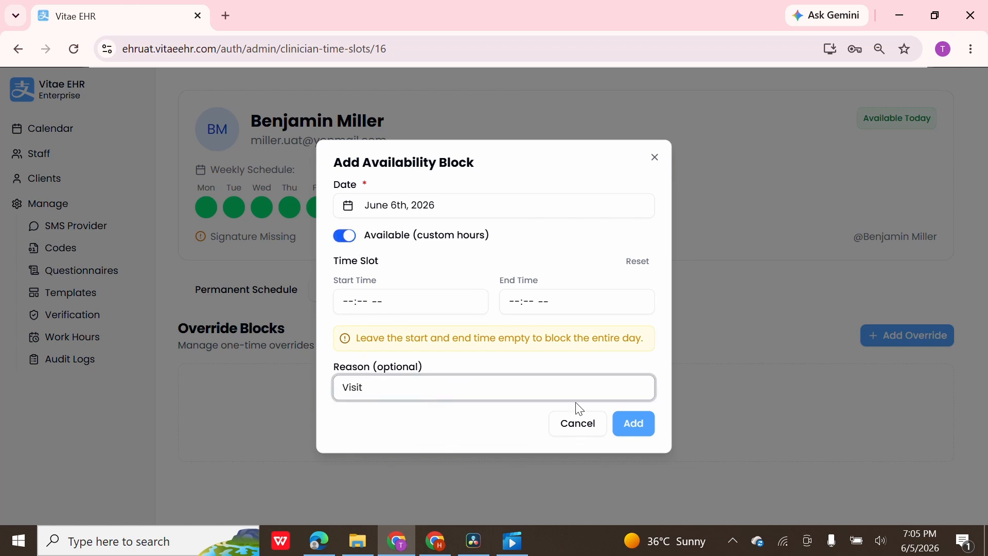
{"action": "left_click", "coordinate": [638, 427]}
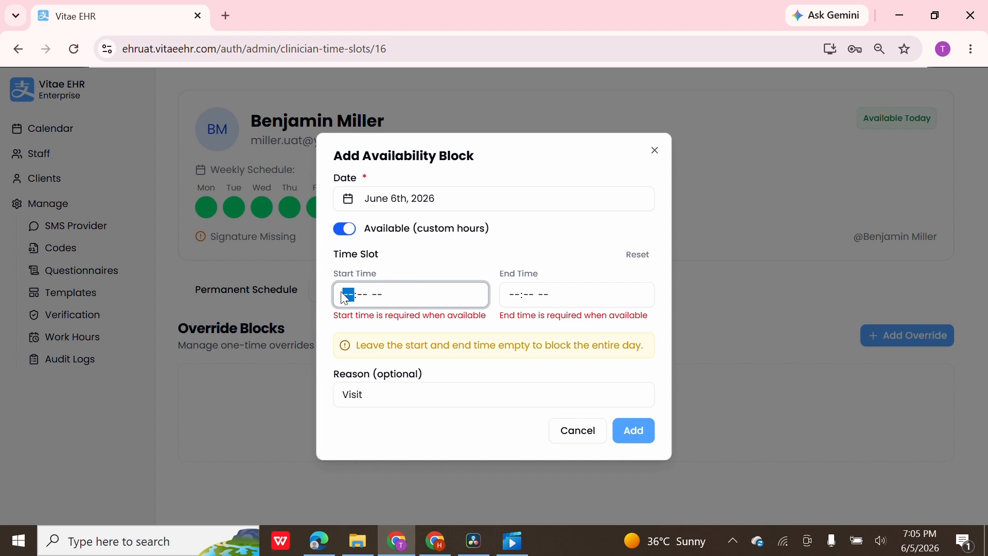
- Set the override's time slot from 10:00 AM to 12:00 PM and add the override
{"action": "type", "text": "1000a"}
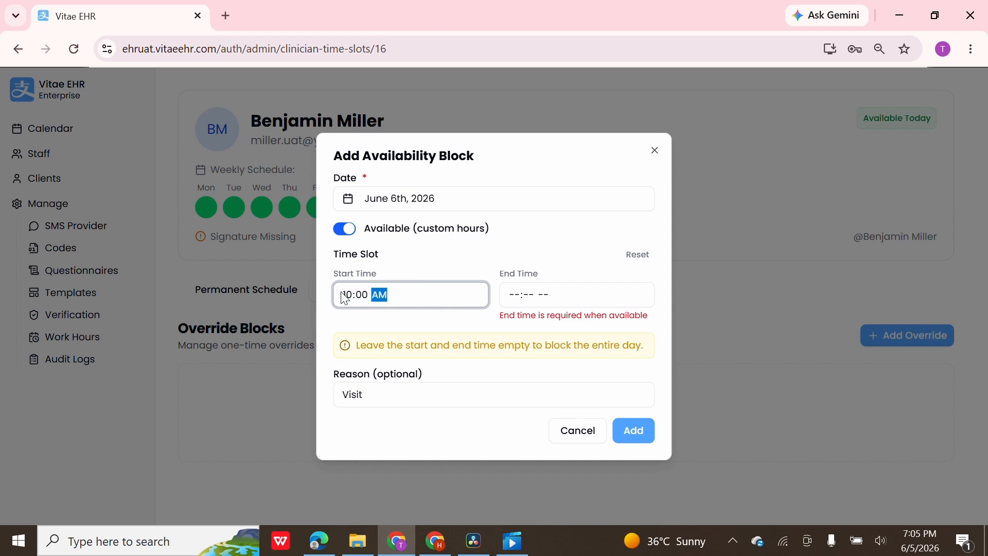
{"action": "left_click", "coordinate": [531, 301]}
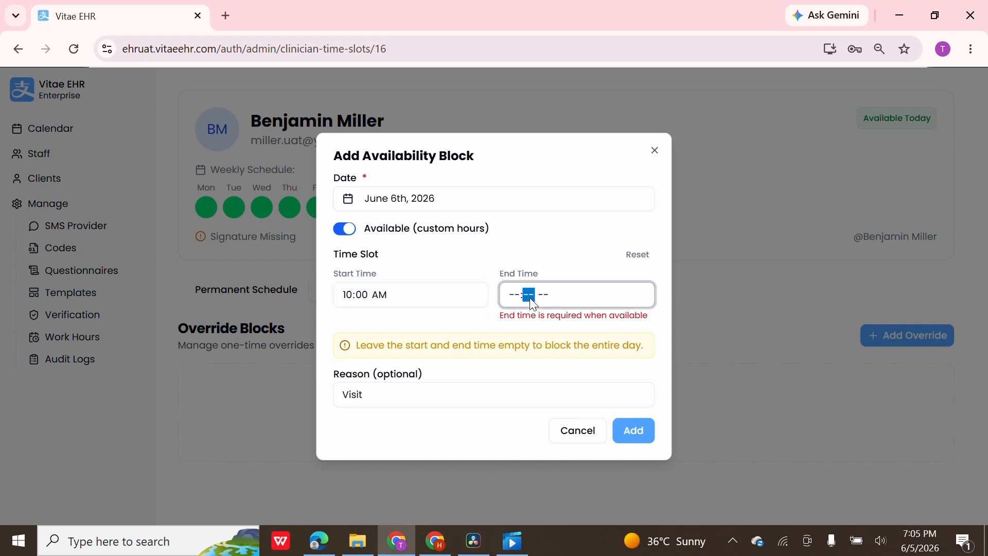
{"action": "type", "text": "00p"}
{"action": "left_click", "coordinate": [623, 439]}
{"action": "left_click", "coordinate": [623, 439]}
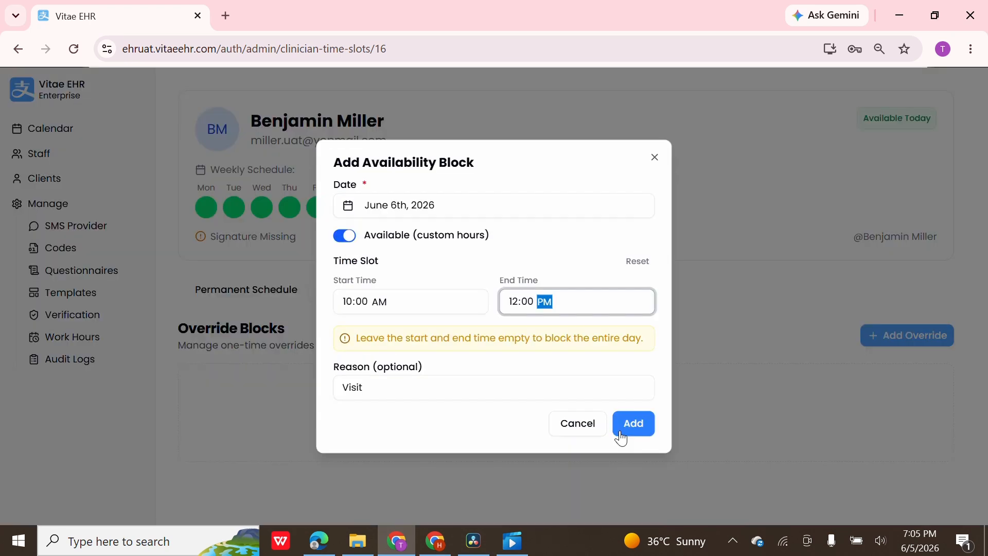
{"action": "left_click", "coordinate": [621, 433]}
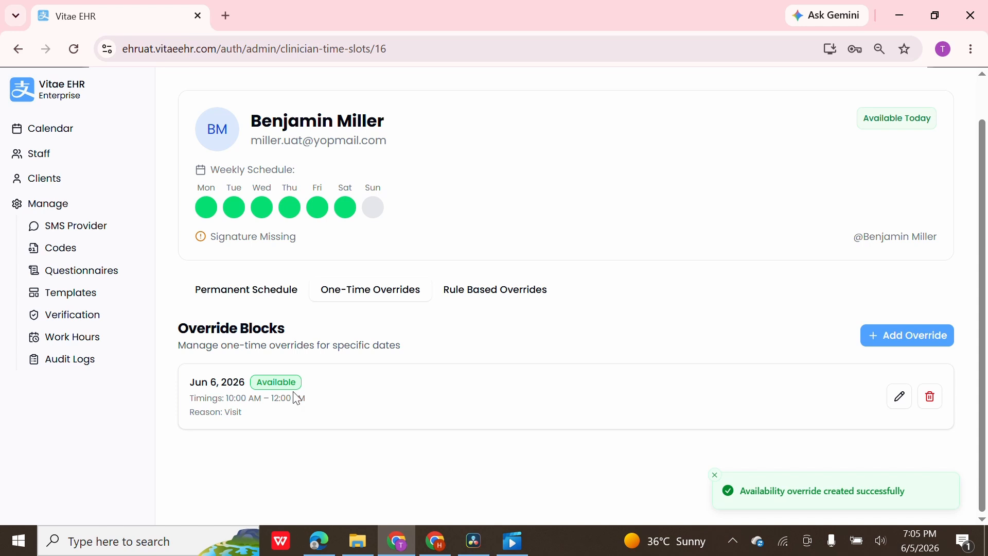
- Check the available practitioners for an appointment on Saturday, June 6, 2026 at 10:00 AM, and discard the form
{"action": "left_click", "coordinate": [84, 128]}
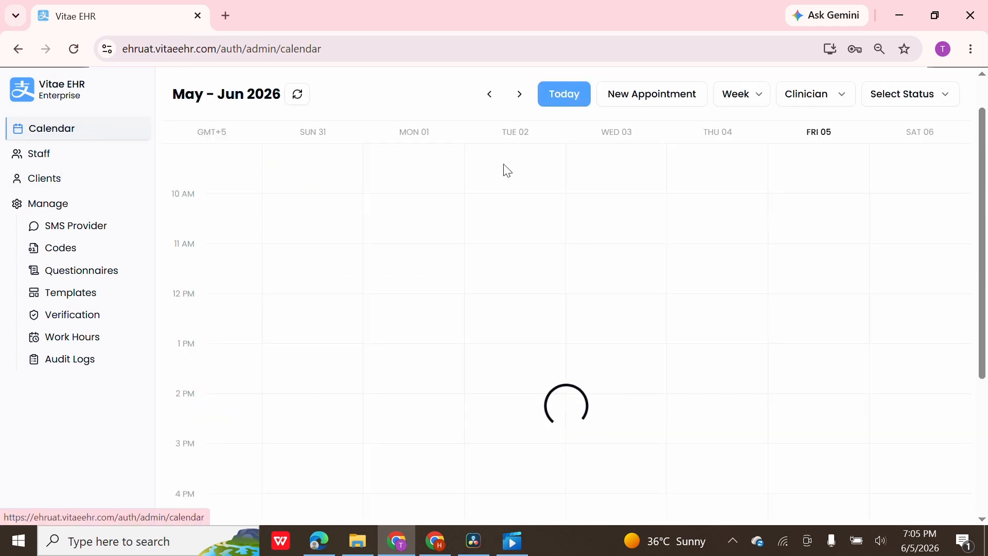
{"action": "left_click", "coordinate": [910, 206]}
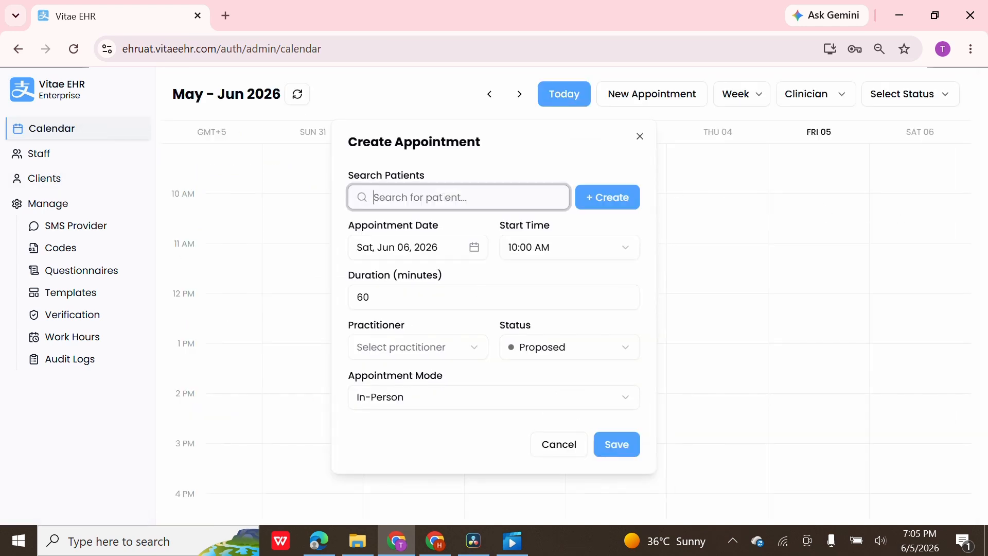
{"action": "left_click", "coordinate": [439, 359]}
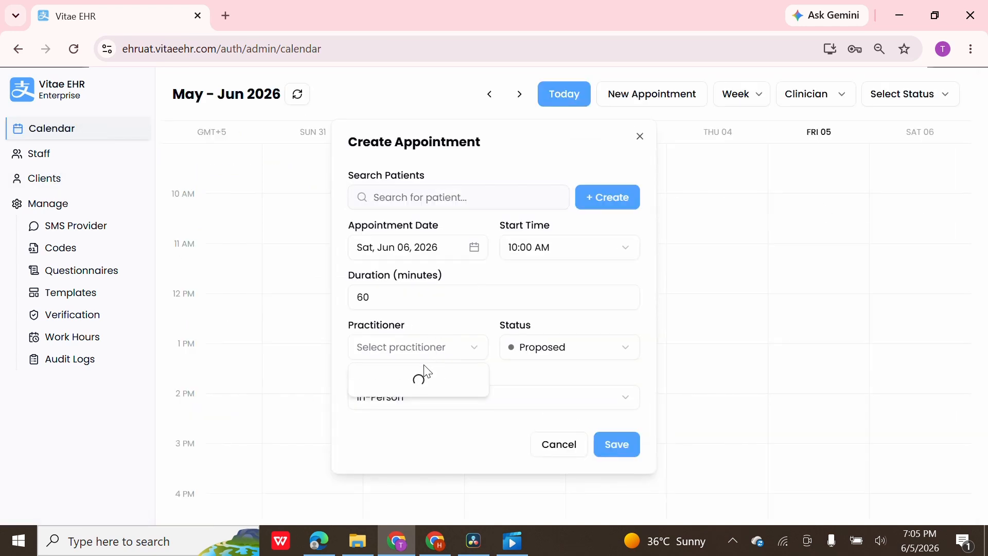
{"action": "left_click", "coordinate": [557, 445]}
{"action": "left_click", "coordinate": [557, 445]}
- Check the available practitioners for an appointment on Saturday, June 6, 2026 at 1:45 PM, and discard the form
{"action": "left_click", "coordinate": [902, 390]}
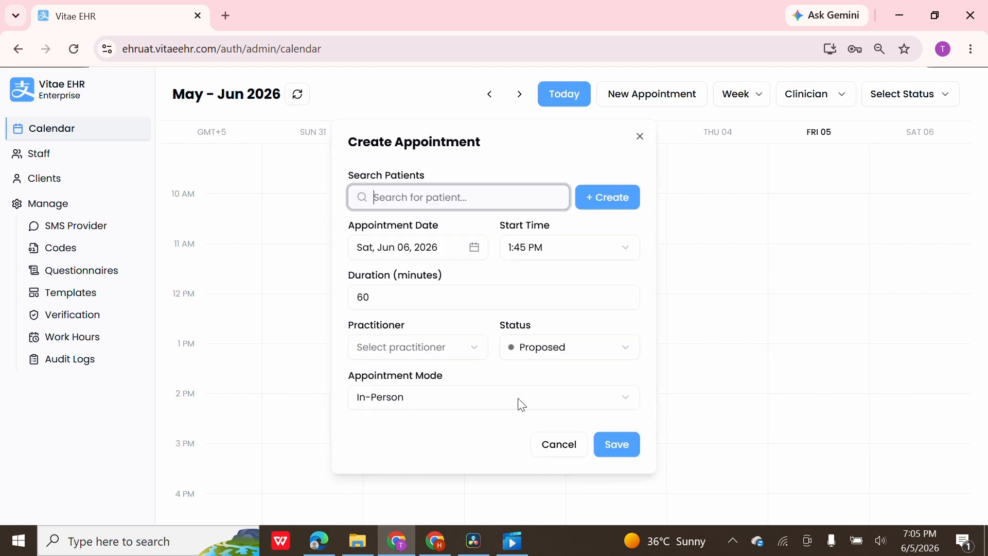
{"action": "left_click", "coordinate": [391, 351]}
{"action": "left_click", "coordinate": [545, 437]}
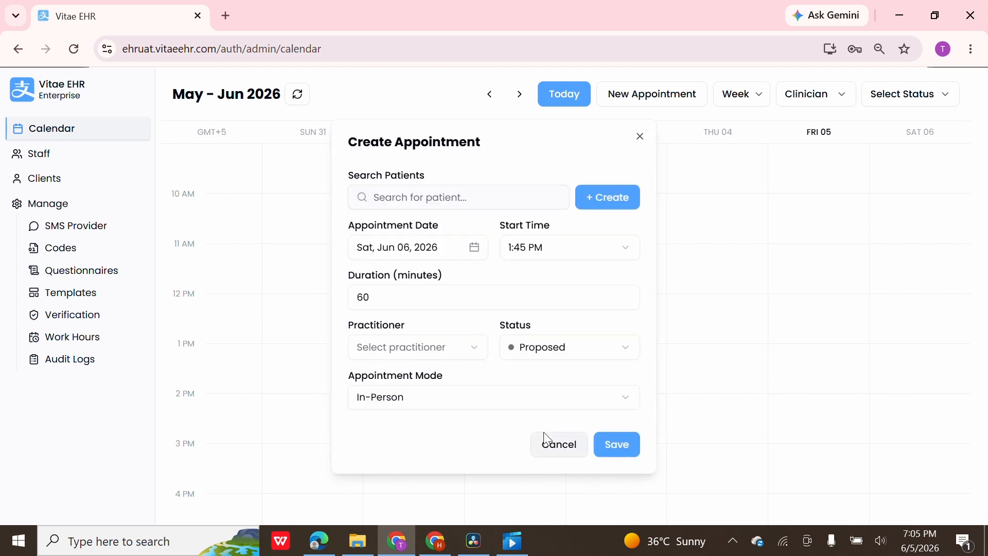
{"action": "left_click", "coordinate": [554, 452]}
- Add a whole-day Not Available (blocked) one-time override for June 8, 2026 with the reason Visit to the practitioner's work hours
{"action": "left_click", "coordinate": [75, 337]}
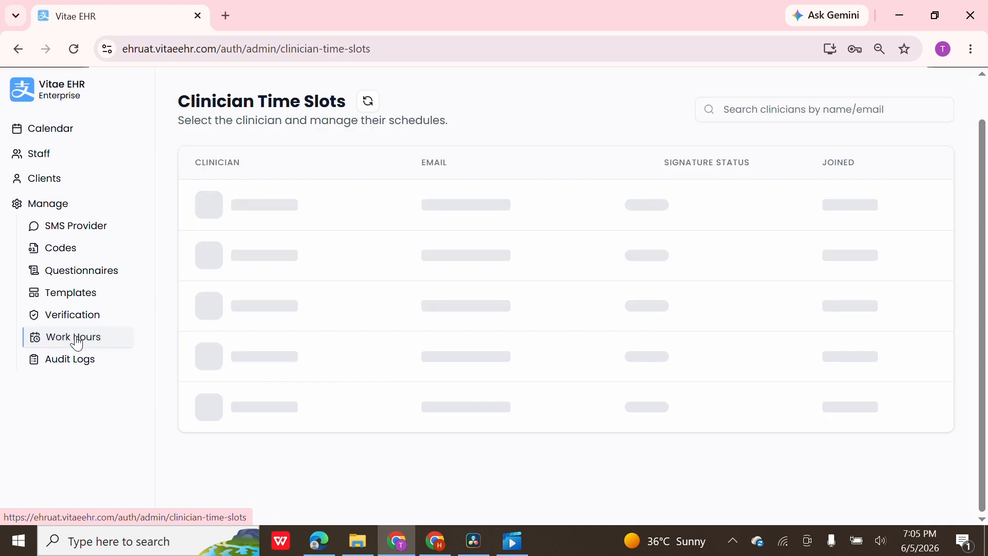
{"action": "left_click", "coordinate": [436, 198]}
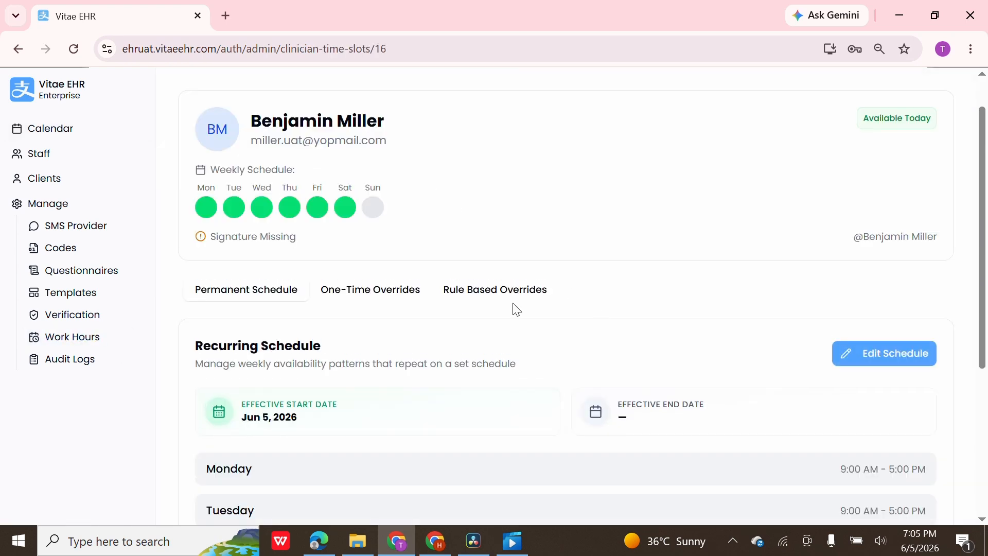
{"action": "left_click", "coordinate": [406, 291]}
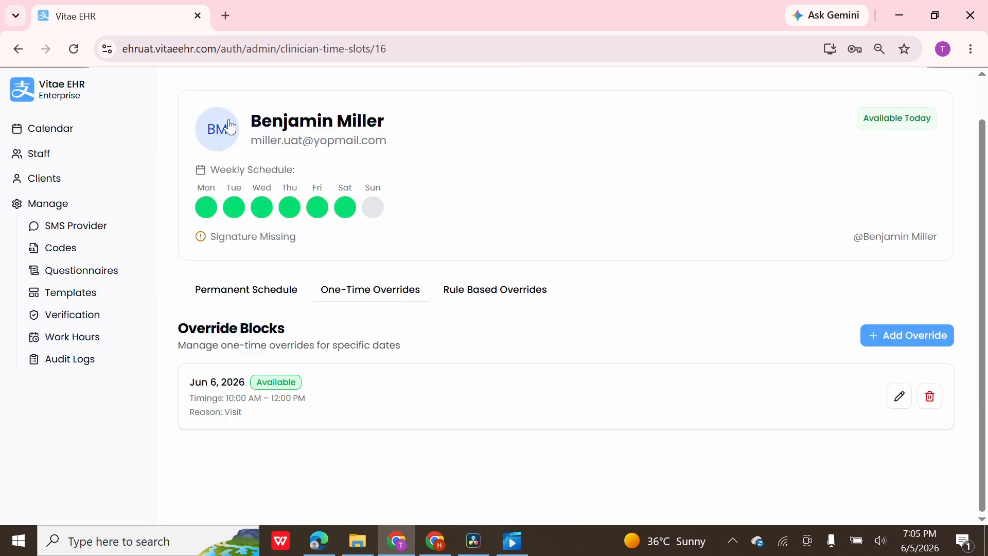
{"action": "left_click", "coordinate": [897, 334]}
{"action": "left_click", "coordinate": [412, 209]}
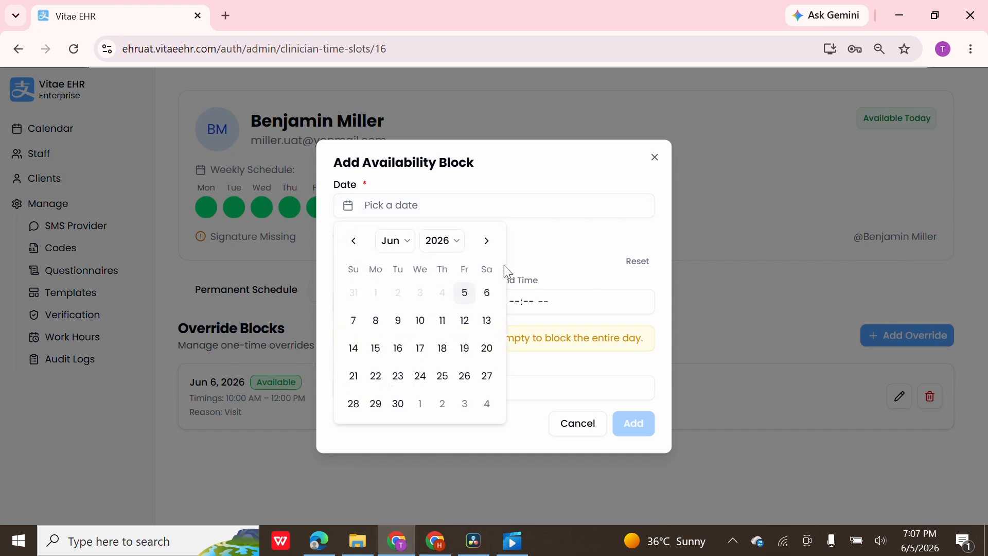
{"action": "left_click", "coordinate": [484, 296]}
{"action": "left_click", "coordinate": [375, 321]}
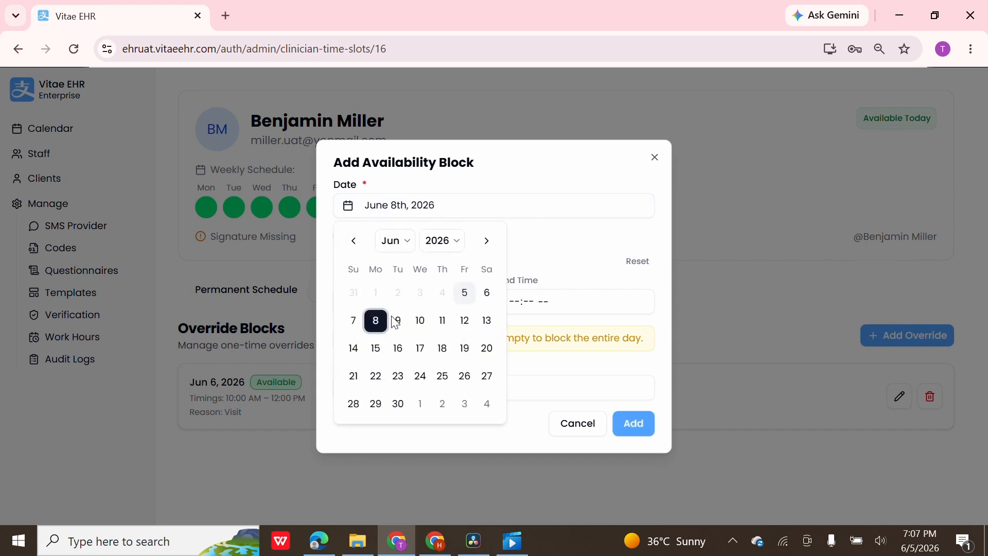
{"action": "left_click", "coordinate": [381, 387]}
{"action": "type", "text": "Visit"}
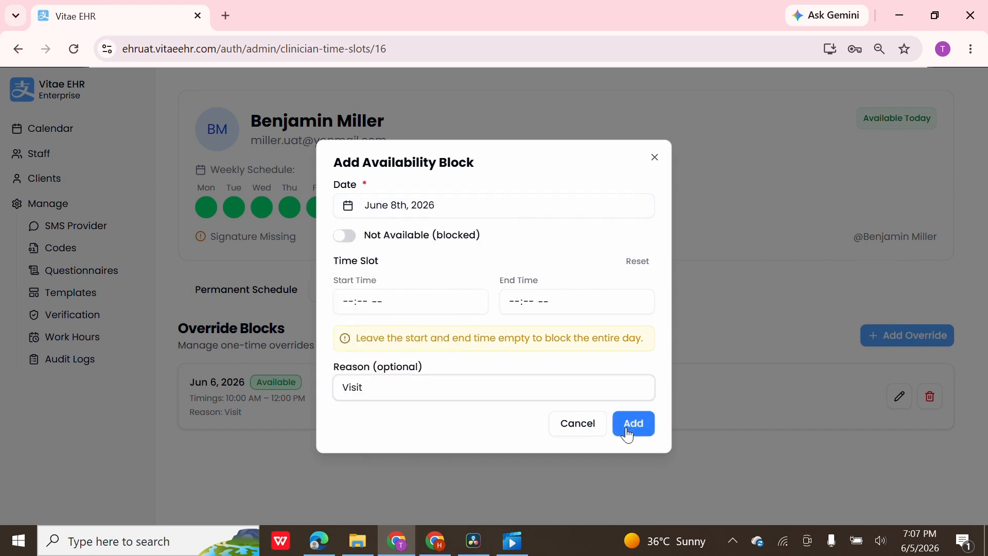
{"action": "left_click", "coordinate": [627, 427]}
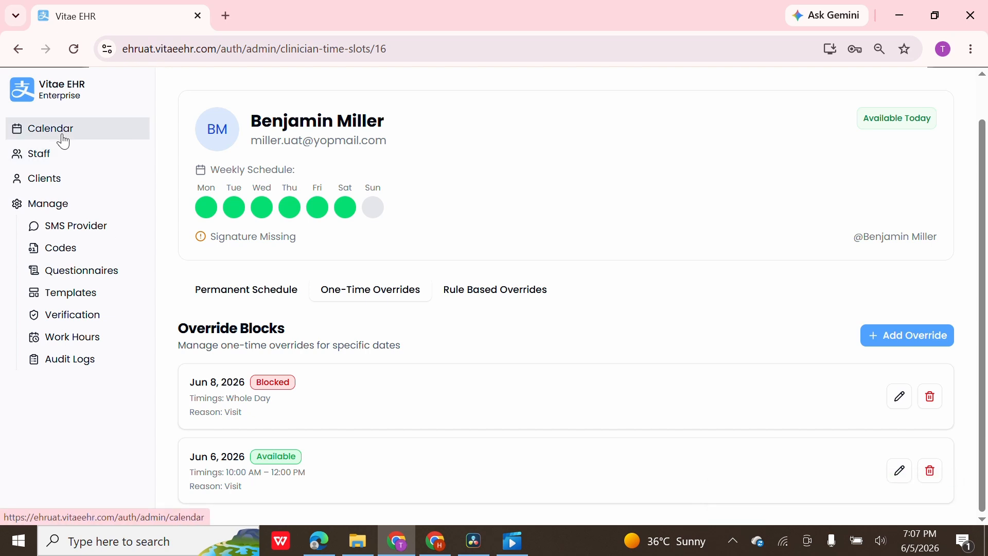
- Check the available practitioners for an appointment on Monday, June 8, 2026 at 10:00 AM, and discard the form
{"action": "left_click", "coordinate": [46, 129]}
{"action": "left_click", "coordinate": [520, 94]}
{"action": "left_click", "coordinate": [394, 189]}
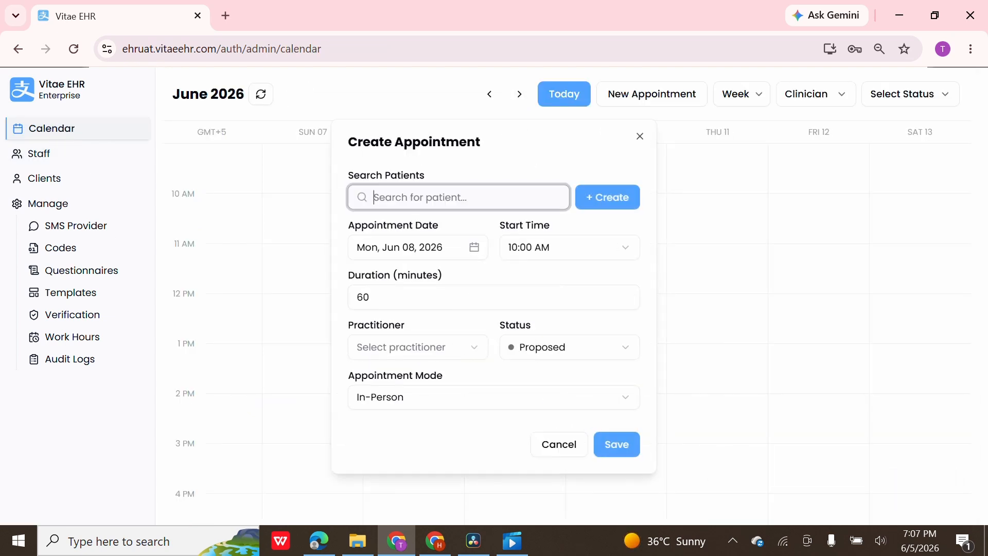
{"action": "left_click", "coordinate": [396, 354]}
{"action": "left_click", "coordinate": [561, 445]}
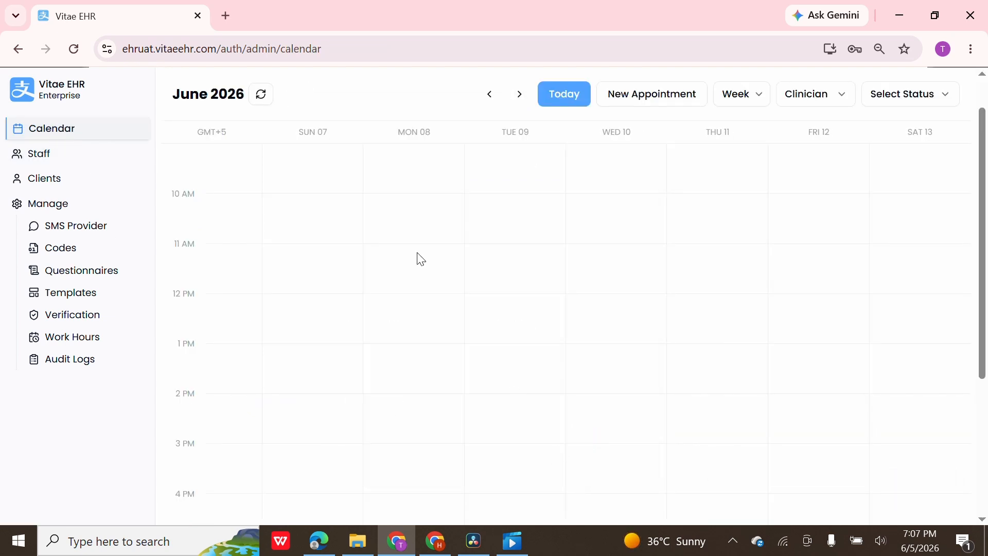
- Edit the practitioner's June 6, 2026 one-time override and switch it to Not Available (blocked)
{"action": "left_click", "coordinate": [72, 338]}
{"action": "left_click", "coordinate": [409, 209]}
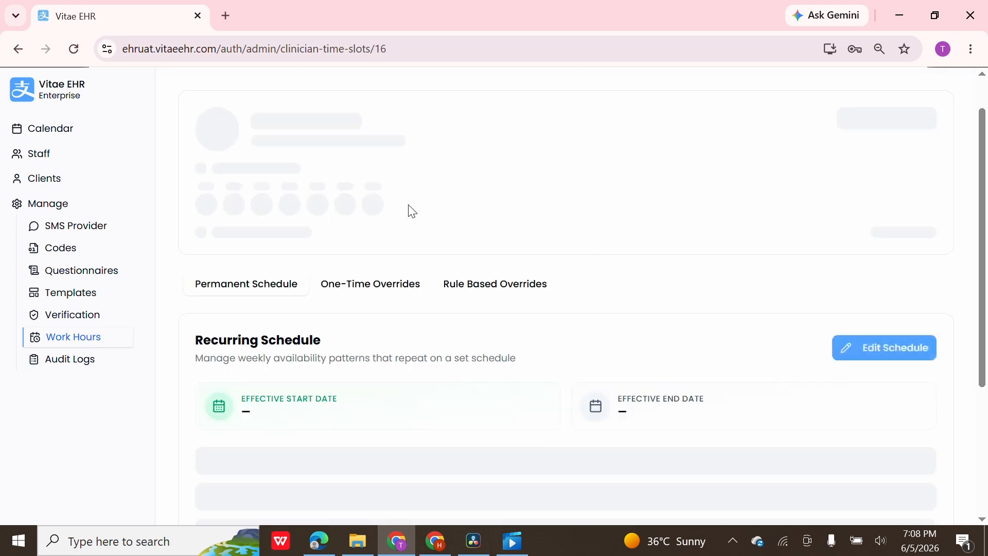
{"action": "left_click", "coordinate": [391, 301]}
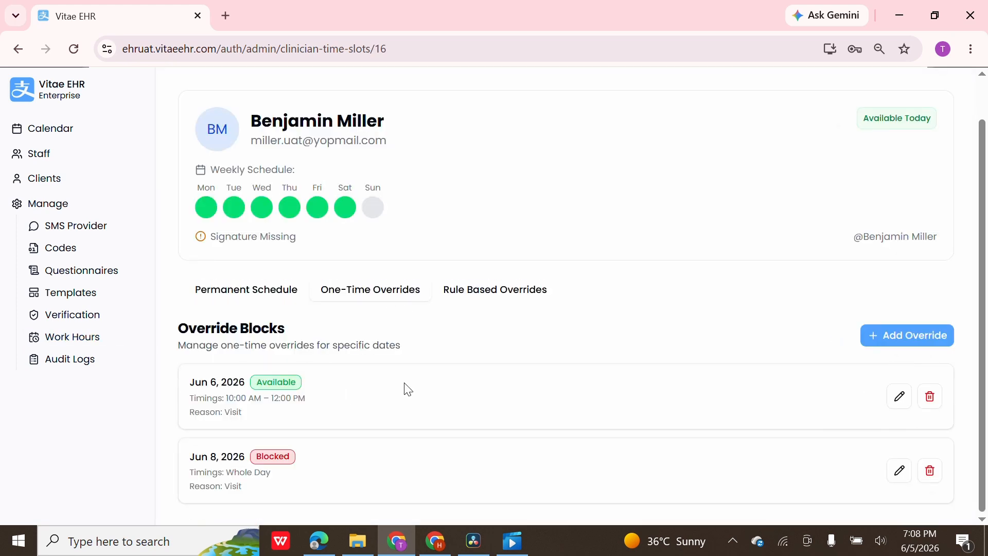
{"action": "left_click", "coordinate": [900, 398]}
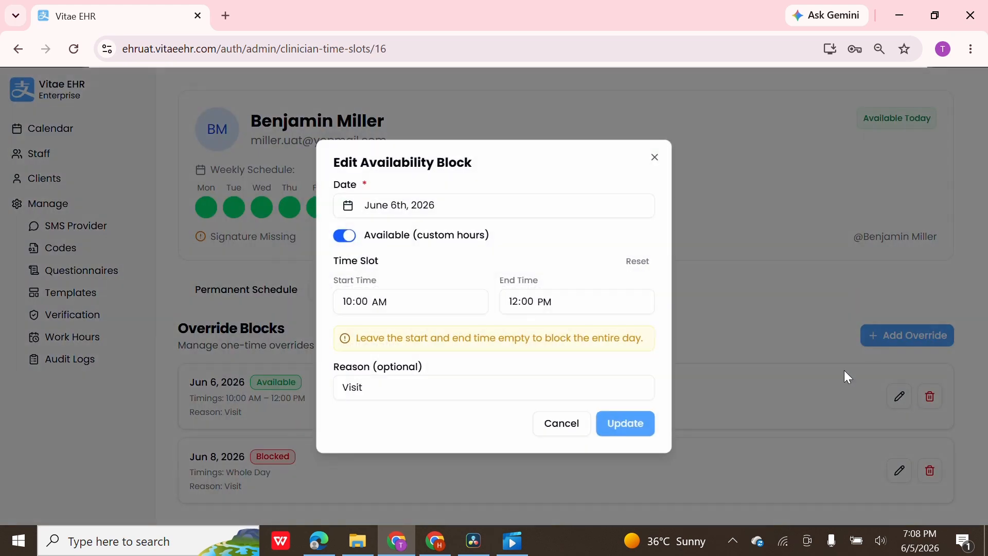
{"action": "left_click", "coordinate": [428, 232]}
- Clear the start and end times of the June 6, 2026 override
{"action": "left_click", "coordinate": [347, 302]}
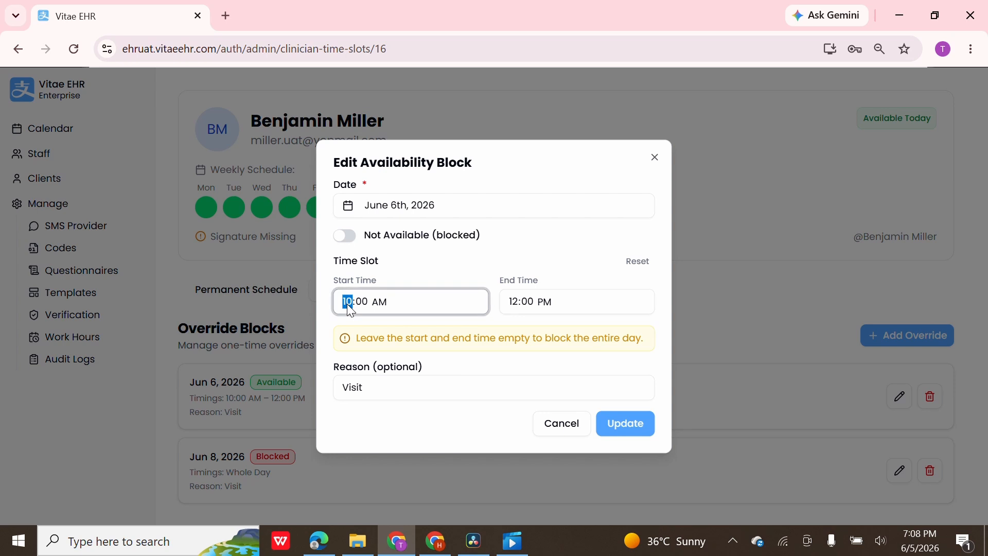
{"action": "key", "text": "BackSpace"}
{"action": "key", "text": "Tab"}
{"action": "key", "text": "BackSpace"}
{"action": "key", "text": "Tab"}
{"action": "key", "text": "BackSpace"}
{"action": "key", "text": "Tab"}
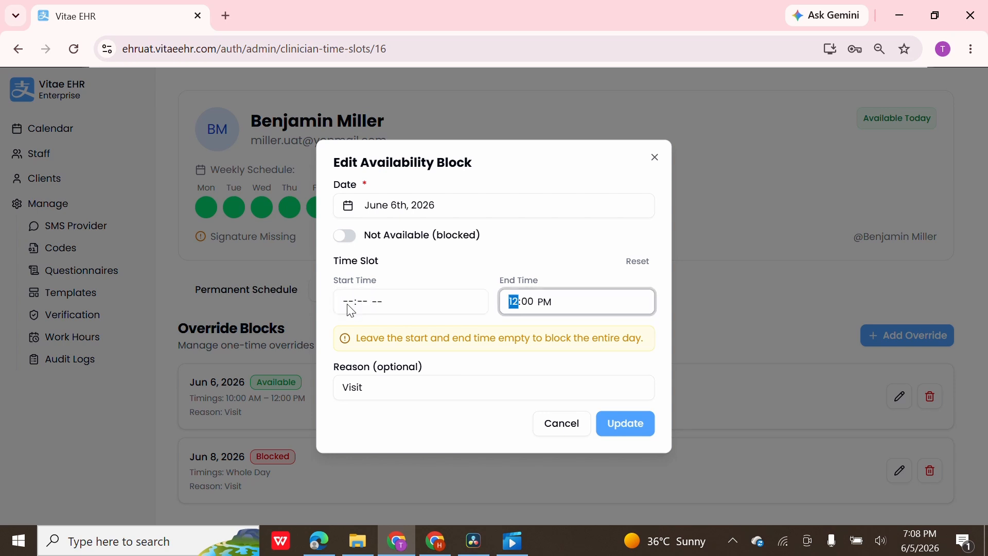
{"action": "key", "text": "BackSpace"}
{"action": "key", "text": "Tab"}
{"action": "key", "text": "BackSpace"}
{"action": "key", "text": "Tab"}
{"action": "key", "text": "BackSpace"}
{"action": "key", "text": "Tab"}
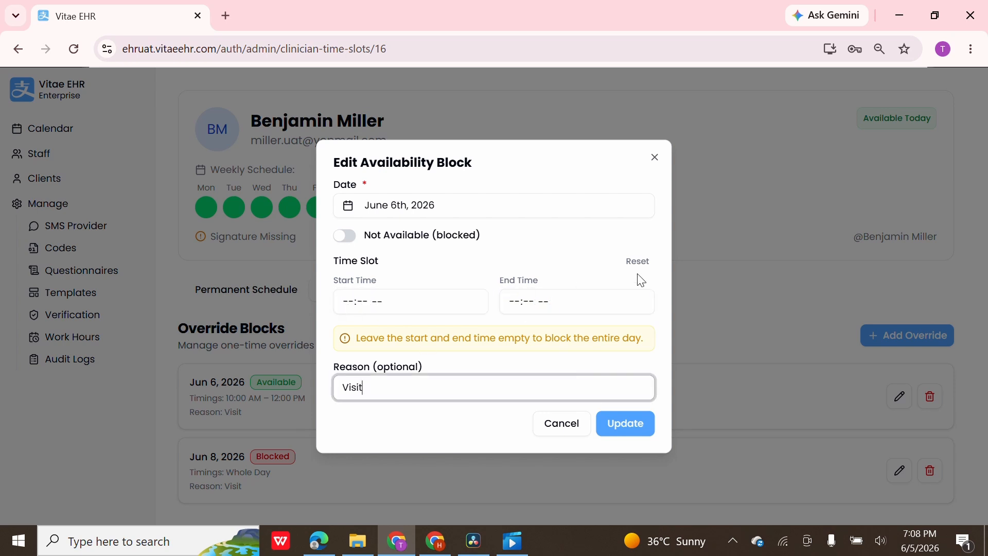
- Reset the June 6, 2026 override's time slot and save the override as a whole-day block
{"action": "left_click", "coordinate": [410, 304]}
{"action": "type", "text": "10:-- --"}
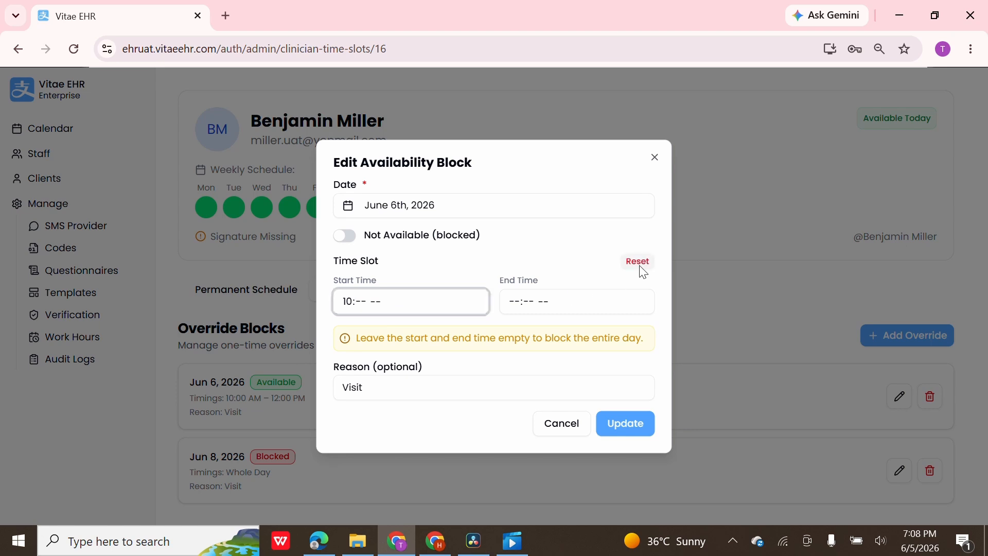
{"action": "left_click", "coordinate": [639, 263]}
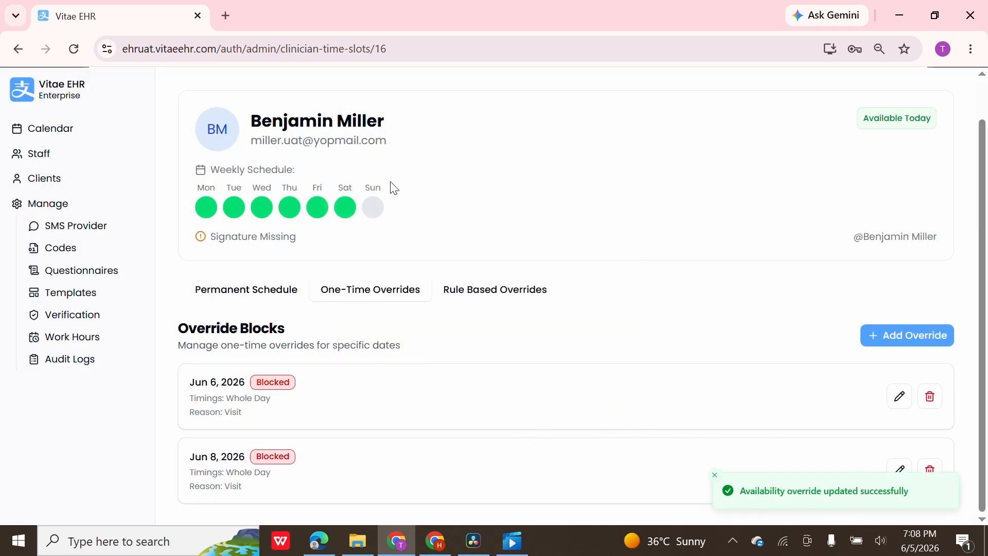
- Check the available practitioners for an appointment on Saturday, June 6, 2026 at 11:00 AM, and discard the form
{"action": "left_click", "coordinate": [49, 128]}
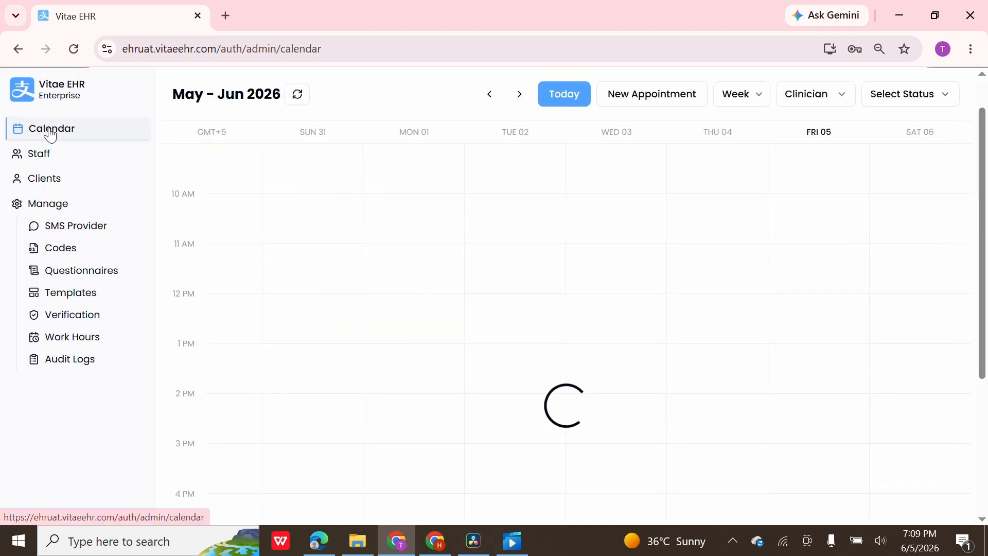
{"action": "left_click", "coordinate": [899, 258]}
{"action": "left_click", "coordinate": [482, 347]}
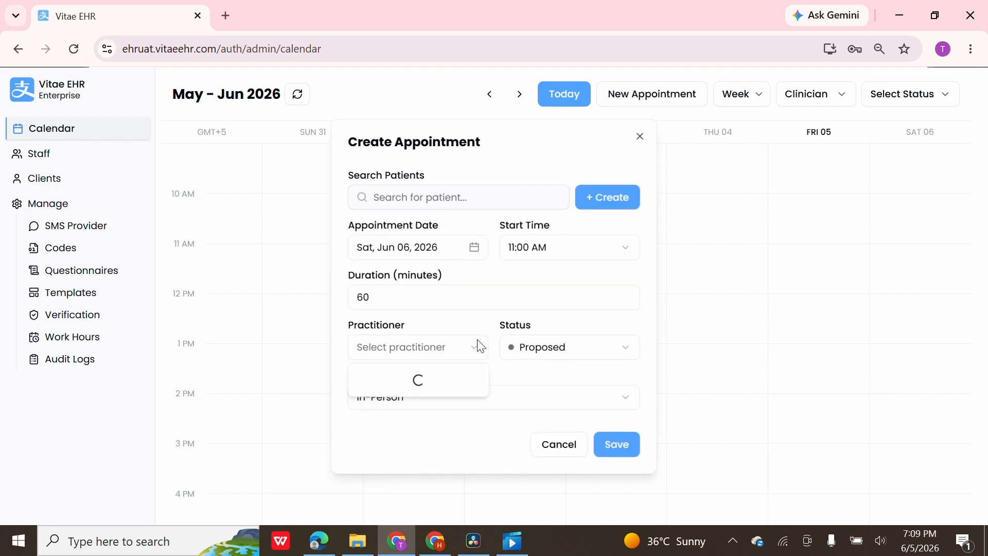
{"action": "left_click", "coordinate": [219, 132]}
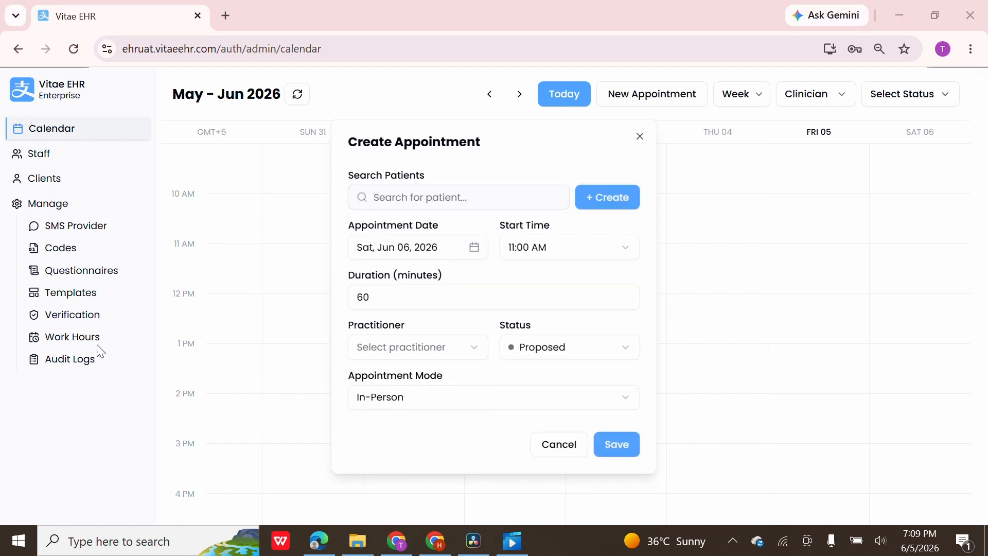
{"action": "left_click", "coordinate": [97, 344]}
- Delete the June 6, 2026 one-time override from the practitioner's work hours
{"action": "left_click", "coordinate": [99, 345]}
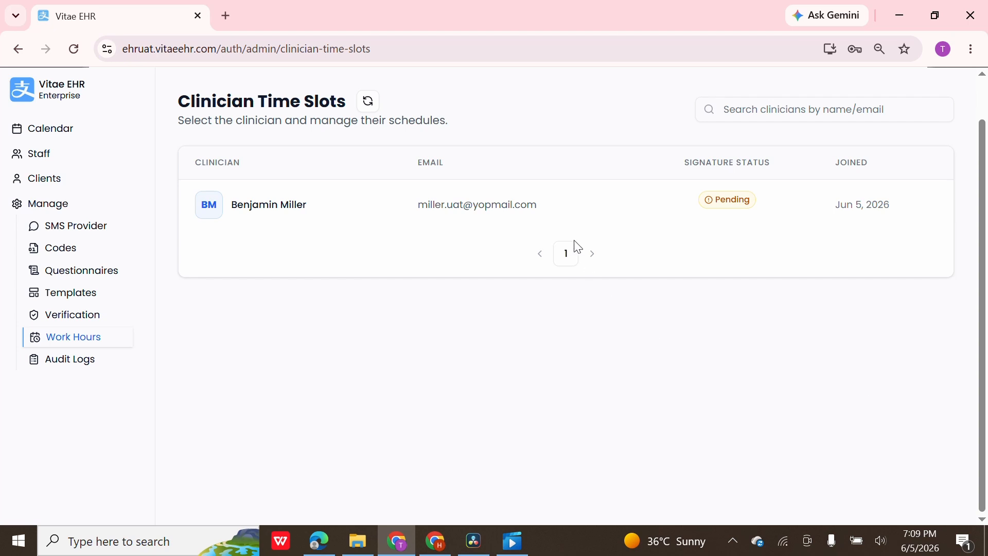
{"action": "left_click", "coordinate": [558, 201]}
{"action": "left_click", "coordinate": [397, 289]}
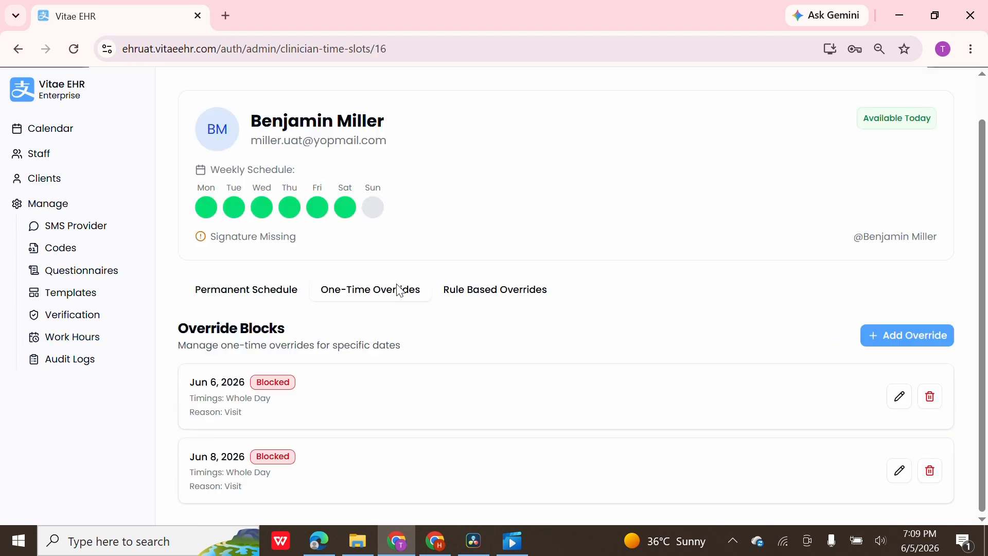
{"action": "left_click", "coordinate": [930, 397]}
{"action": "left_click", "coordinate": [632, 330]}
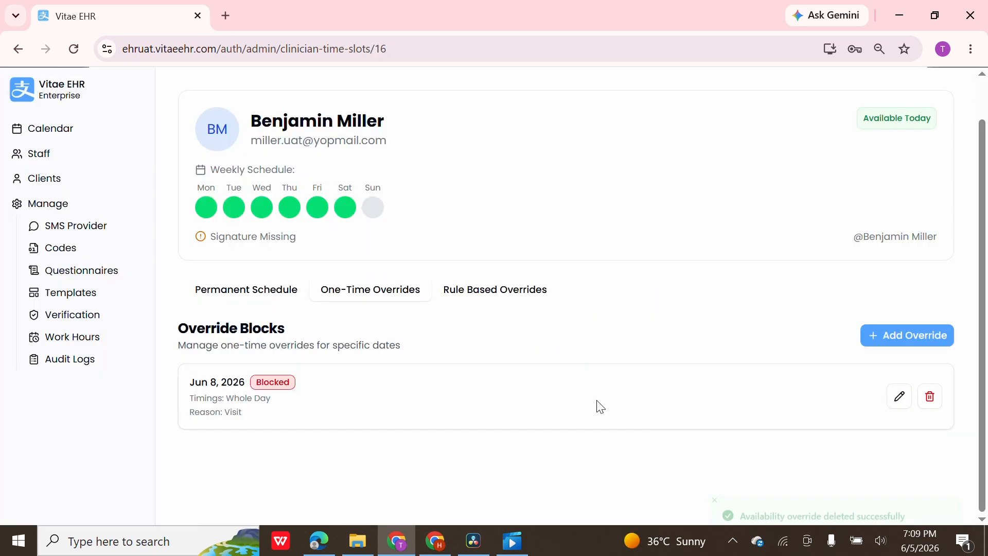
- Start a new rule-based override for the practitioner and name it Every Monday
{"action": "left_click", "coordinate": [502, 292]}
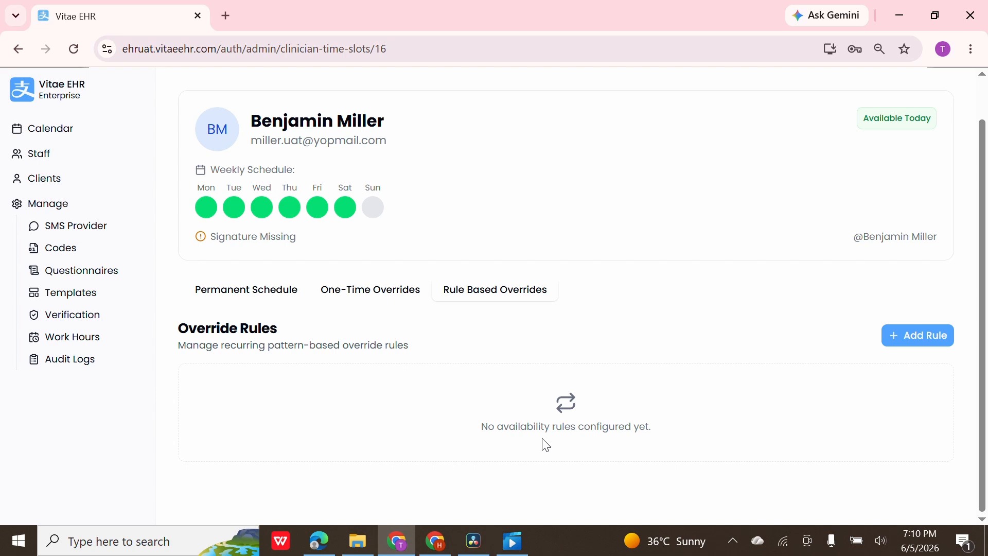
{"action": "left_click", "coordinate": [938, 337]}
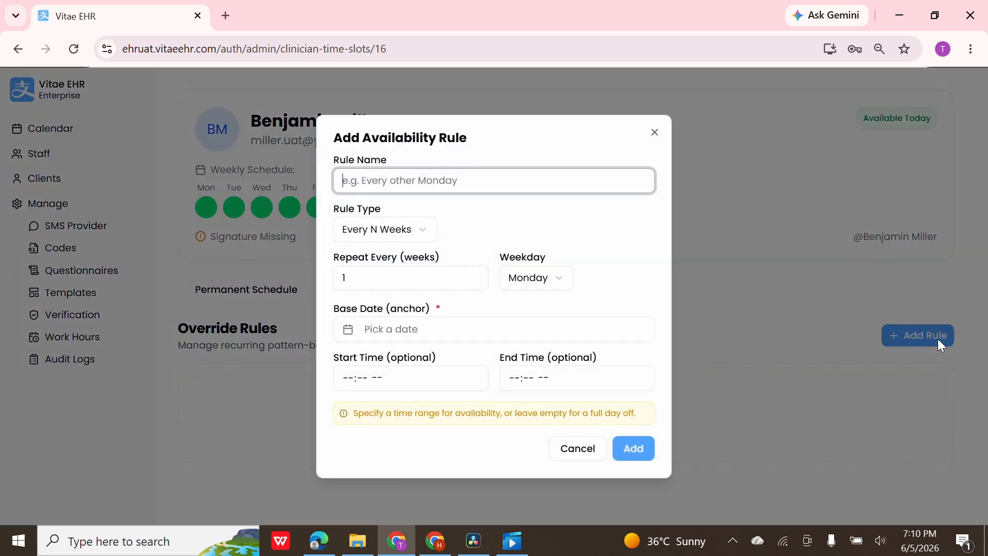
{"action": "type", "text": "ee"}
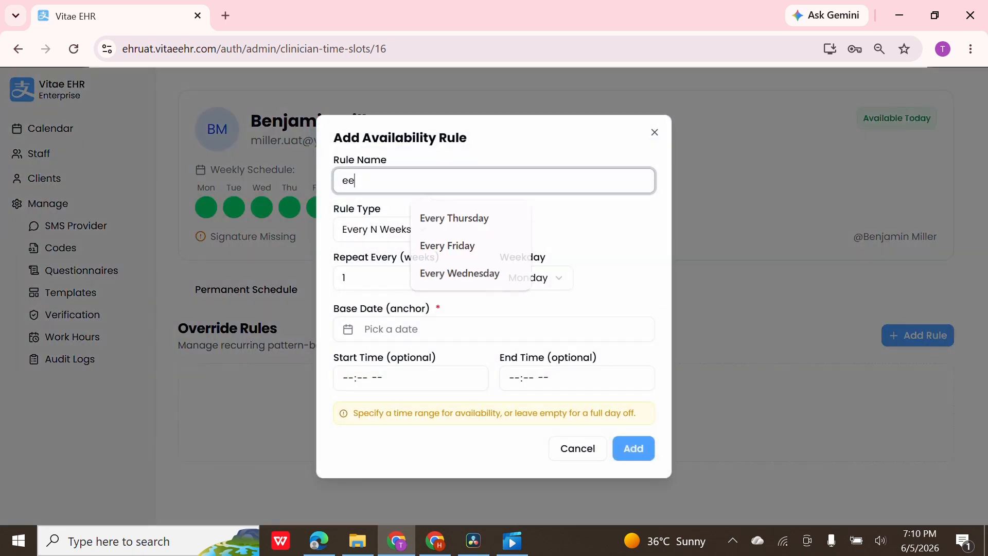
{"action": "key", "text": "BackSpace"}
{"action": "key", "text": "BackSpace"}
{"action": "type", "text": "Every"}
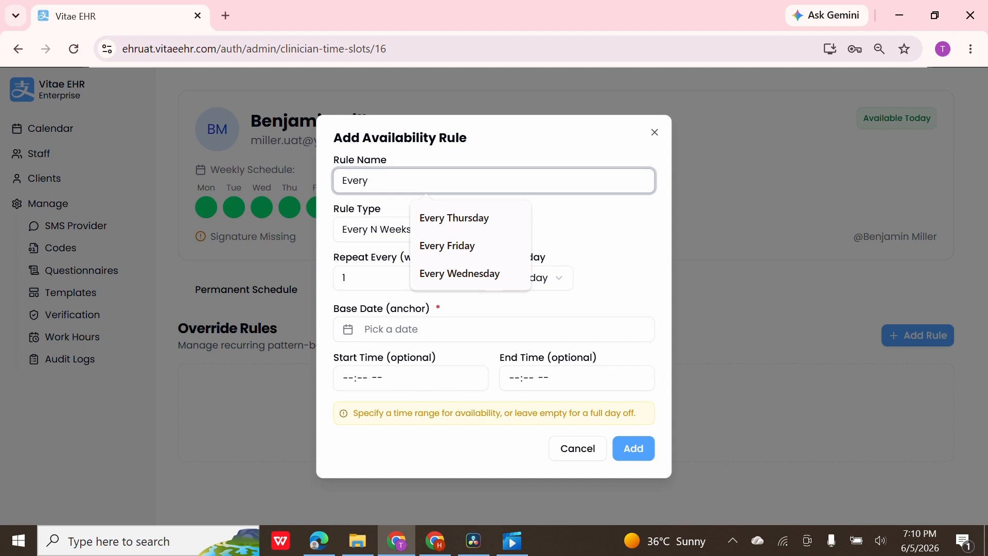
{"action": "type", "text": " Monday"}
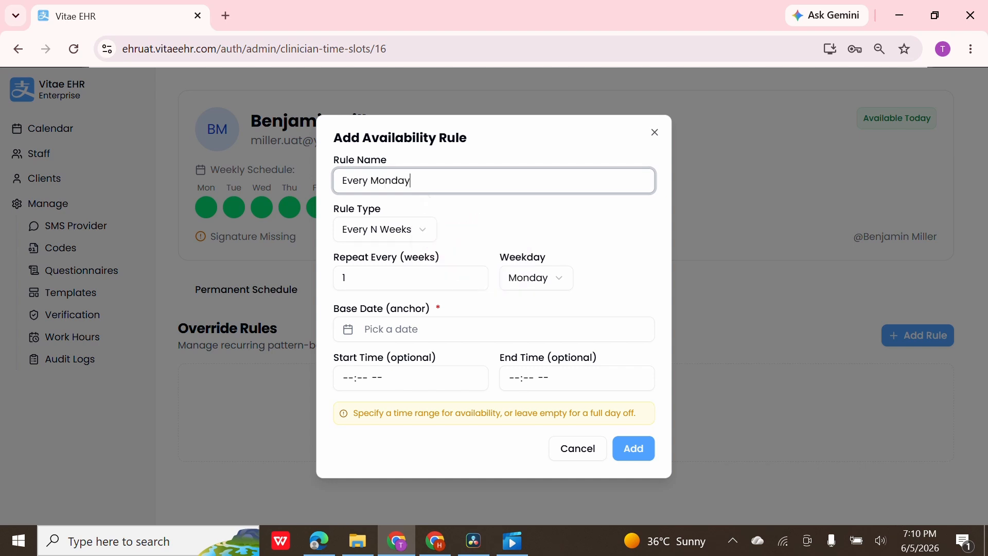
- Set the rule to the Every N Weeks type, repeating every 1 week on Monday, with June 5, 2026 as the base date
{"action": "left_click", "coordinate": [403, 229]}
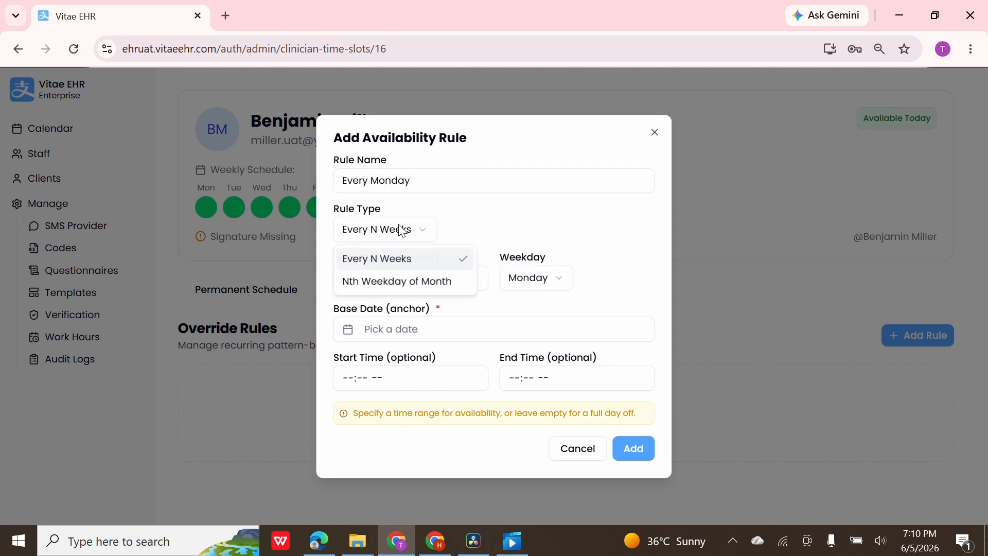
{"action": "left_click", "coordinate": [382, 268]}
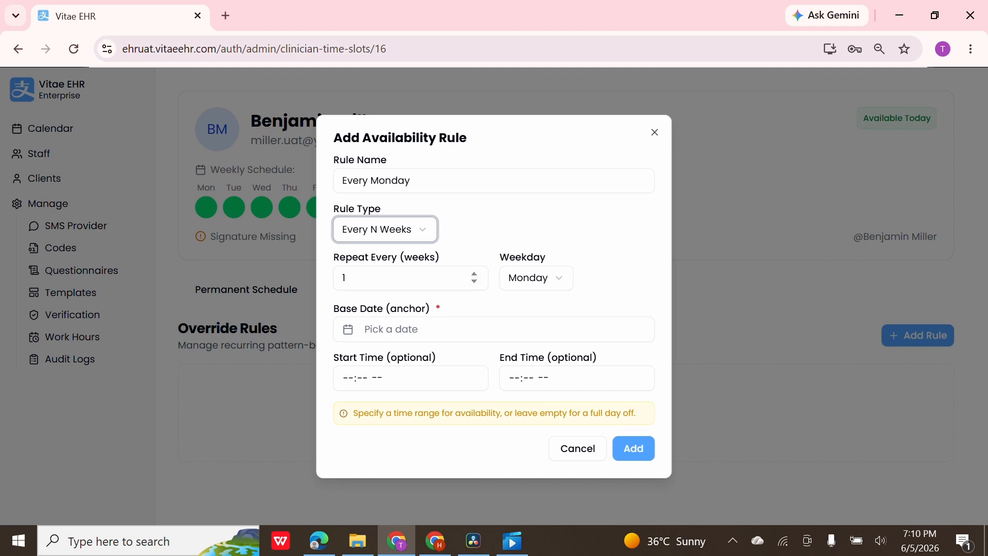
{"action": "left_click", "coordinate": [529, 289]}
{"action": "left_click", "coordinate": [528, 290]}
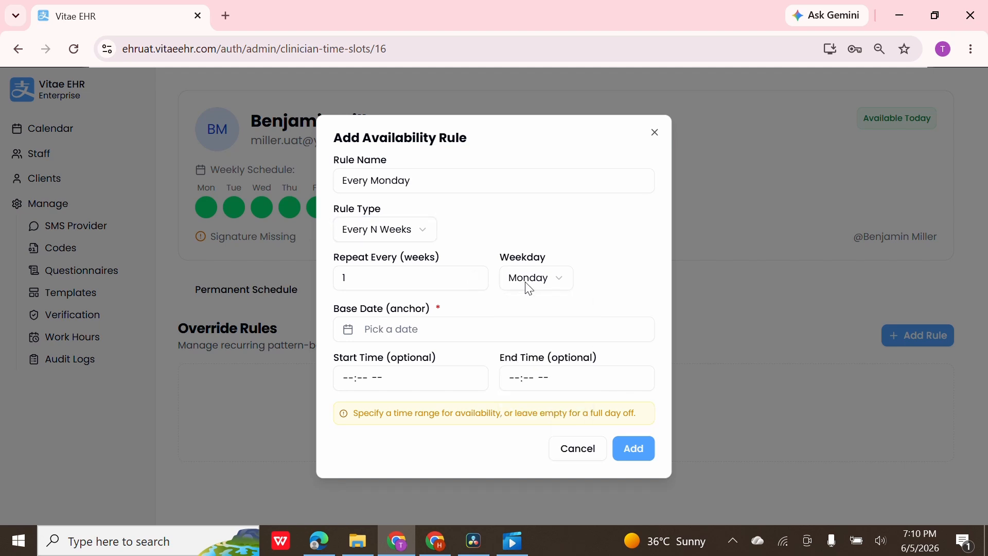
{"action": "left_click", "coordinate": [415, 334]}
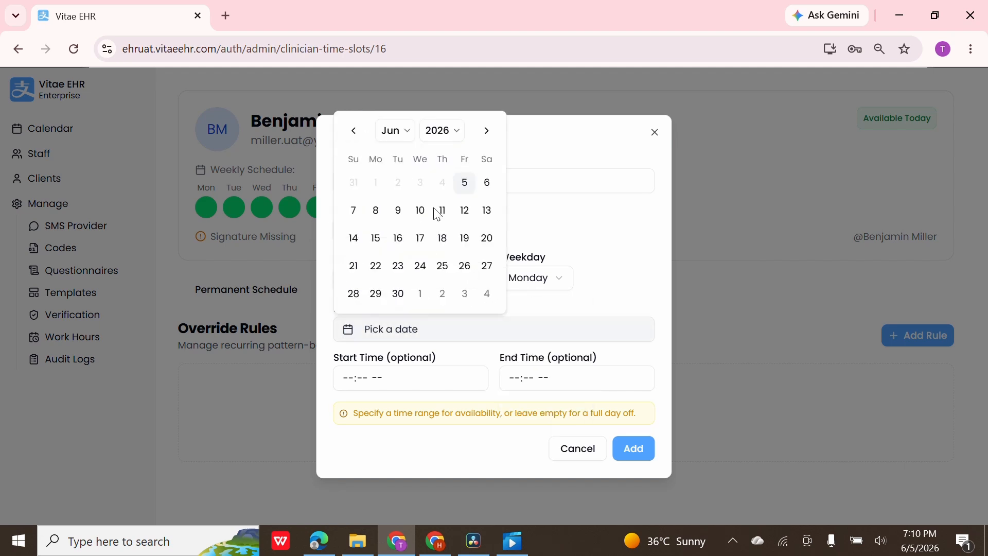
{"action": "left_click", "coordinate": [464, 184]}
{"action": "left_click", "coordinate": [450, 319]}
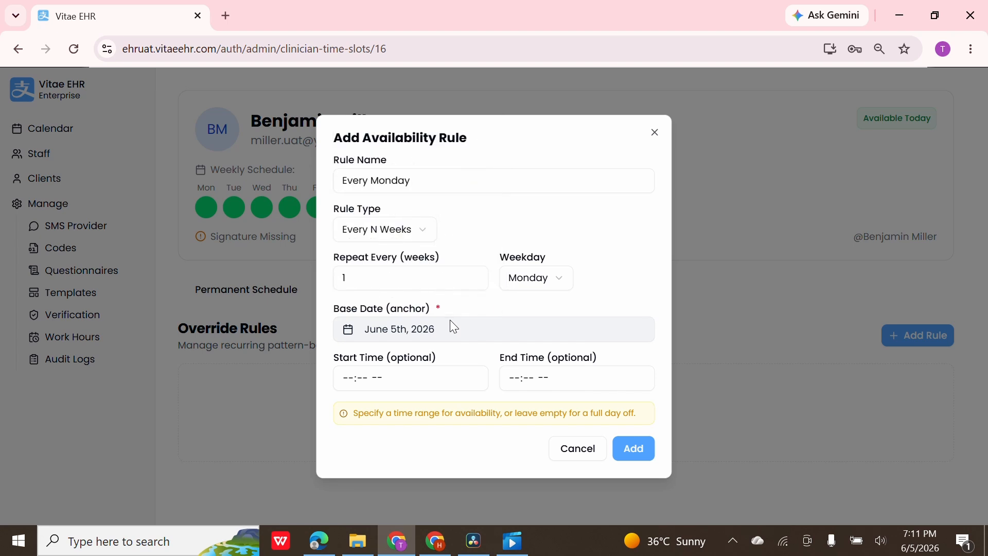
- Set the rule's time range from 10:00 AM to 12:00 PM and add the rule
{"action": "left_click", "coordinate": [352, 380]}
{"action": "type", "text": "10:0"}
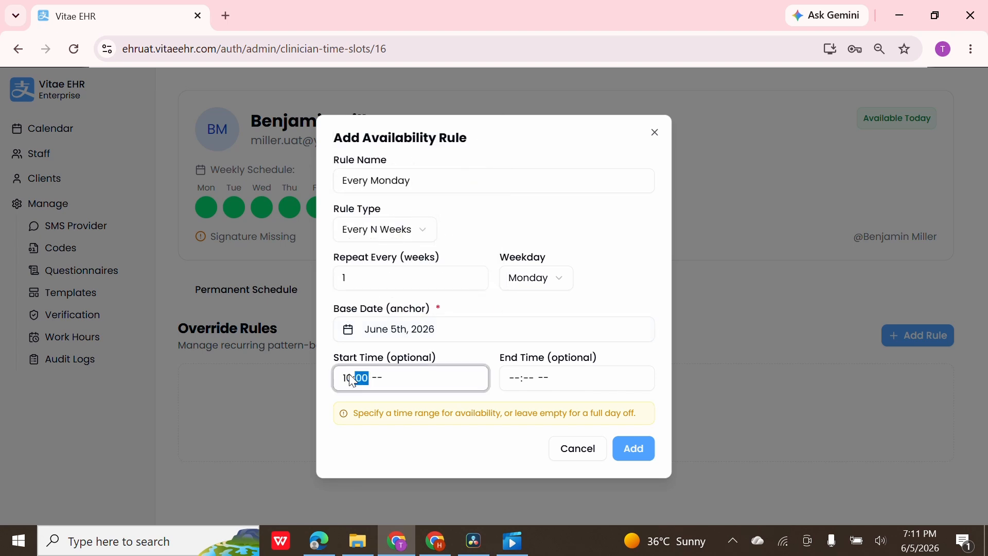
{"action": "type", "text": "0"}
{"action": "key", "text": "Tab"}
{"action": "type", "text": "12:00"}
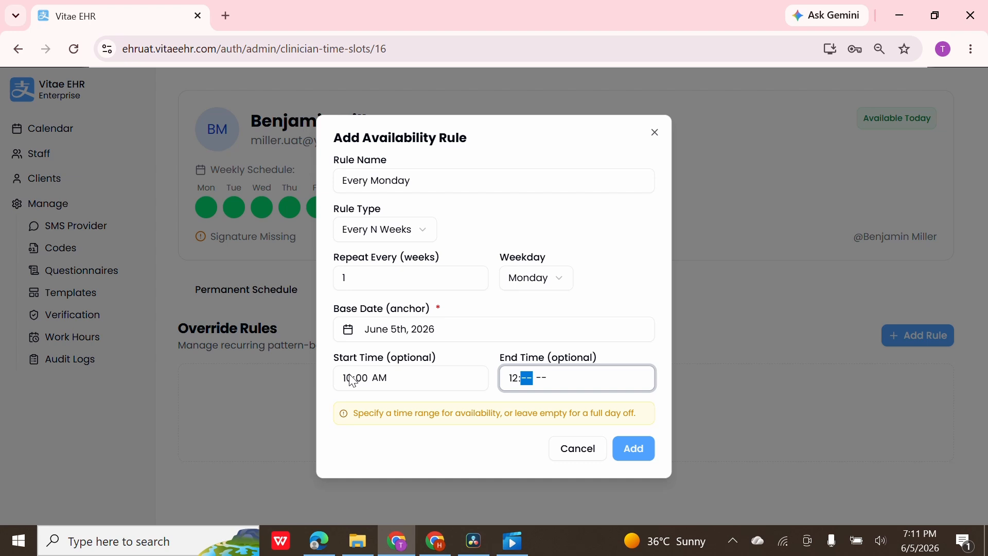
{"action": "left_click", "coordinate": [636, 447]}
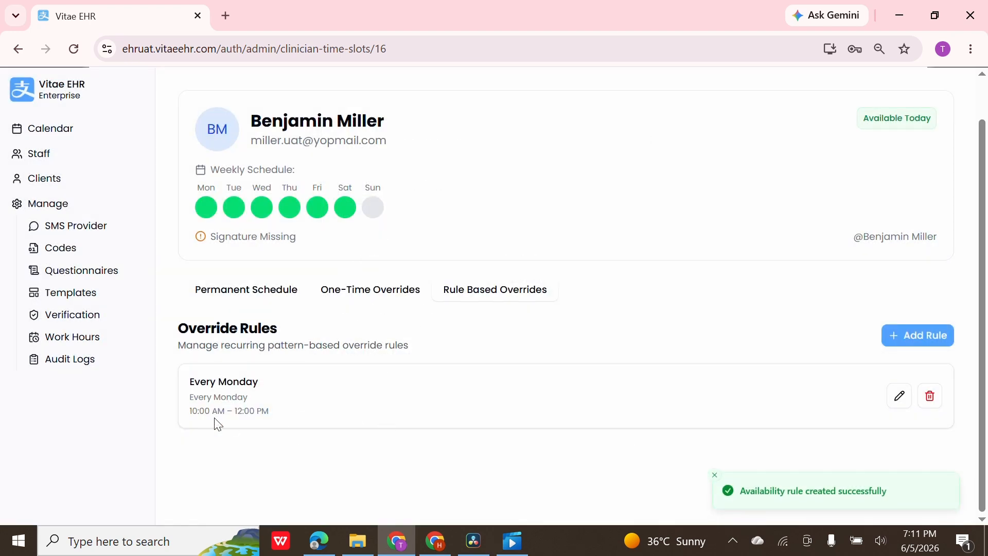
- Check the available practitioners for an appointment on Monday, June 8, 2026 at 10:15 AM, and discard the form
{"action": "left_click", "coordinate": [77, 129]}
{"action": "left_click", "coordinate": [522, 94]}
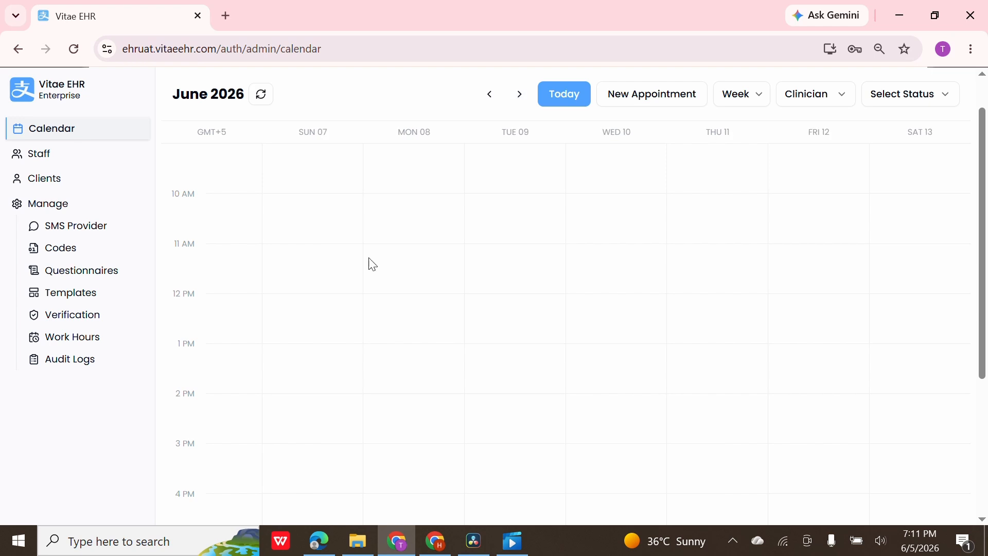
{"action": "left_click", "coordinate": [412, 222]}
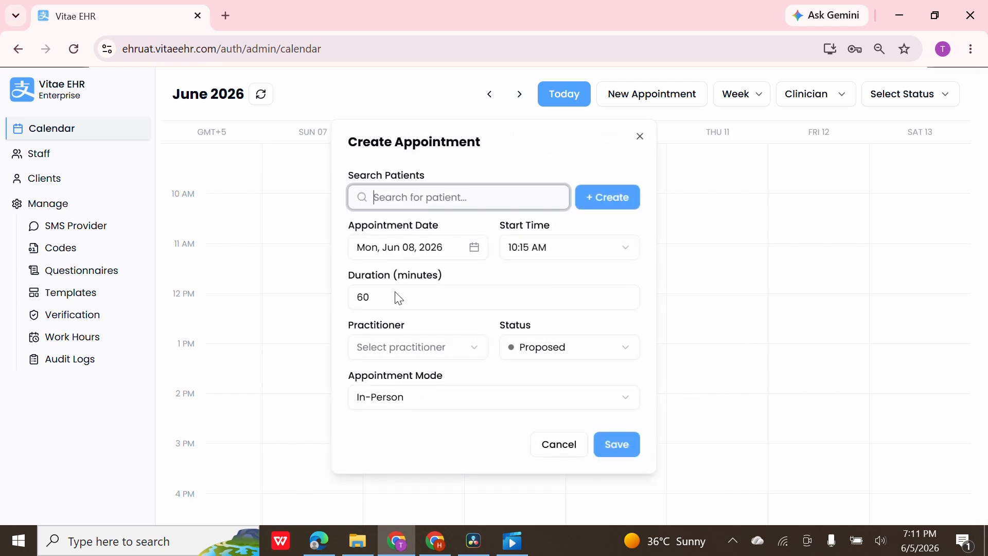
{"action": "left_click", "coordinate": [397, 345]}
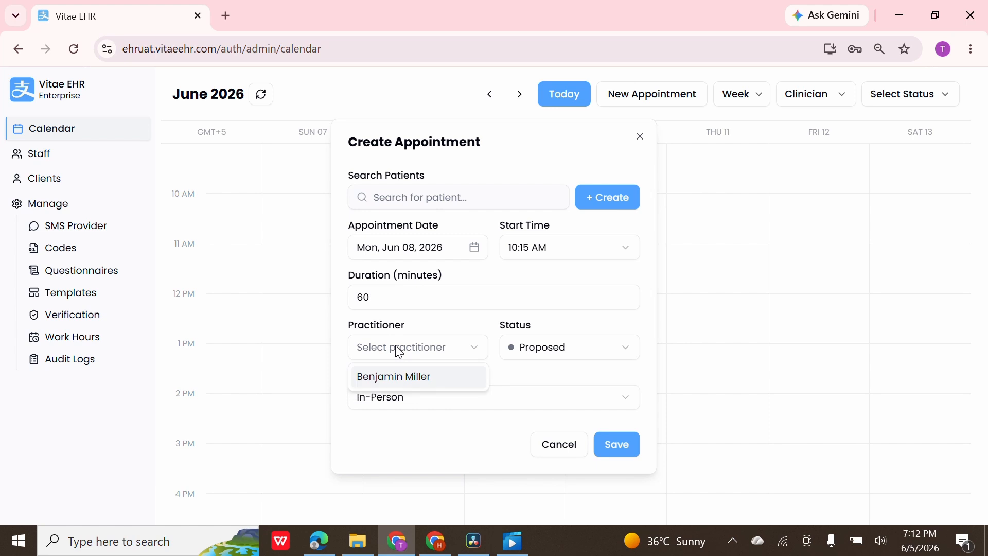
{"action": "left_click", "coordinate": [563, 443]}
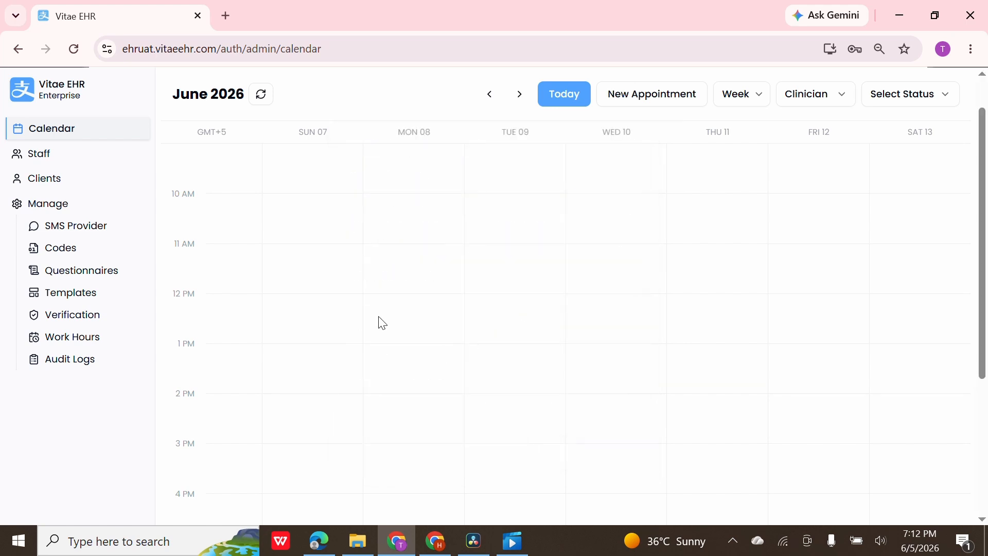
- Check the available practitioners for an appointment on Monday, June 8, 2026 at 12:15 PM, and discard the form
{"action": "left_click", "coordinate": [383, 323]}
{"action": "left_click", "coordinate": [387, 348]}
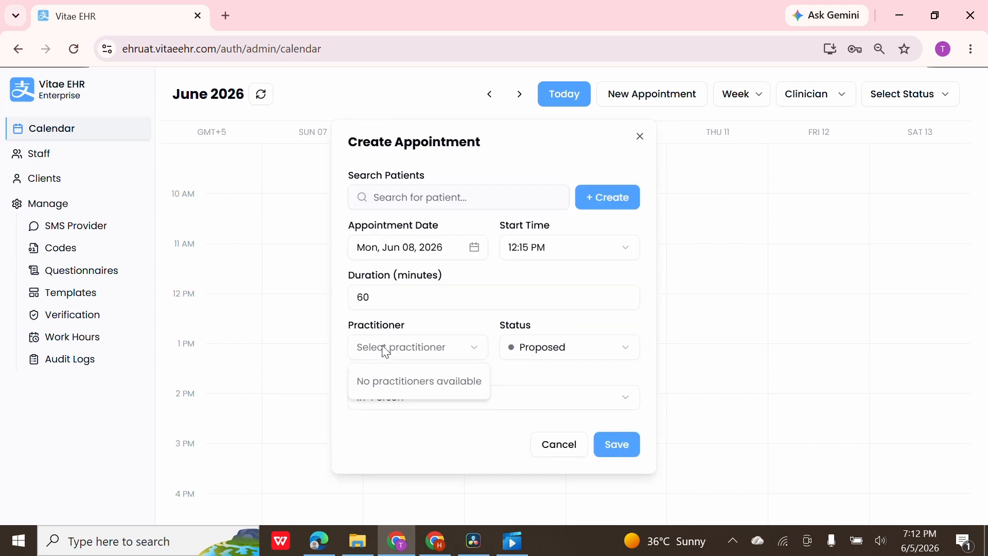
{"action": "left_click", "coordinate": [558, 443]}
{"action": "left_click", "coordinate": [559, 443]}
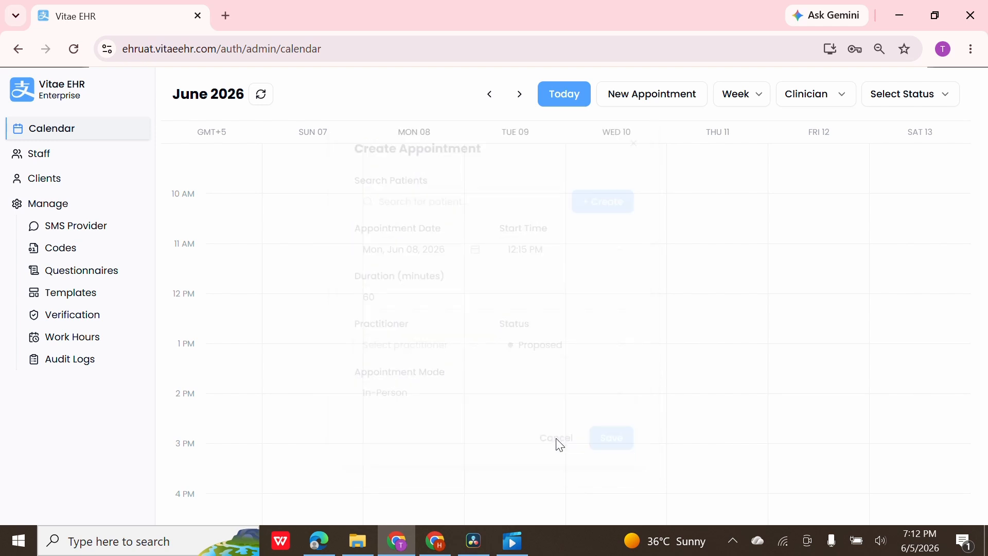
- Check the available practitioners for Monday, June 15, 2026 at 10:45 AM and at 2:00 PM, and discard the appointment form
{"action": "left_click", "coordinate": [521, 95]}
{"action": "left_click", "coordinate": [385, 242]}
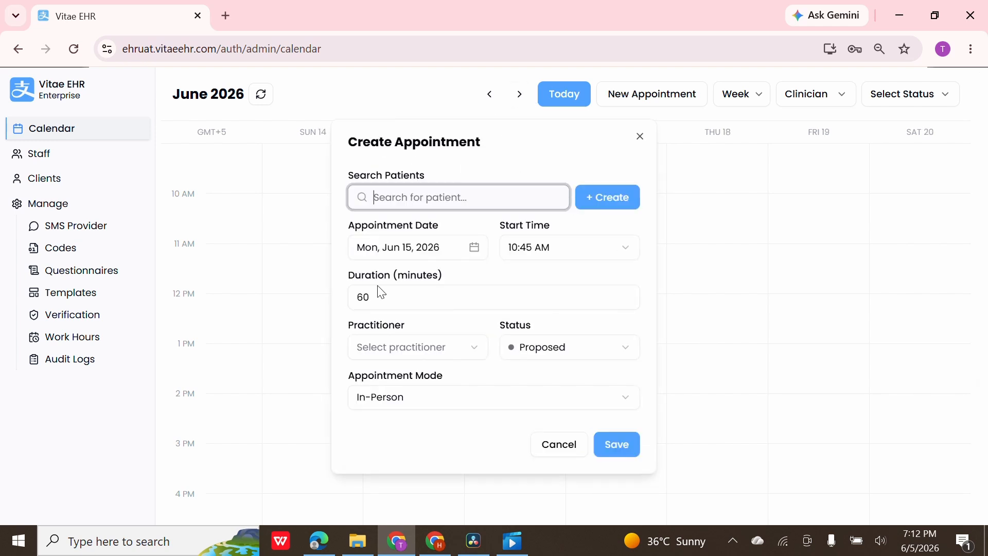
{"action": "left_click", "coordinate": [393, 348]}
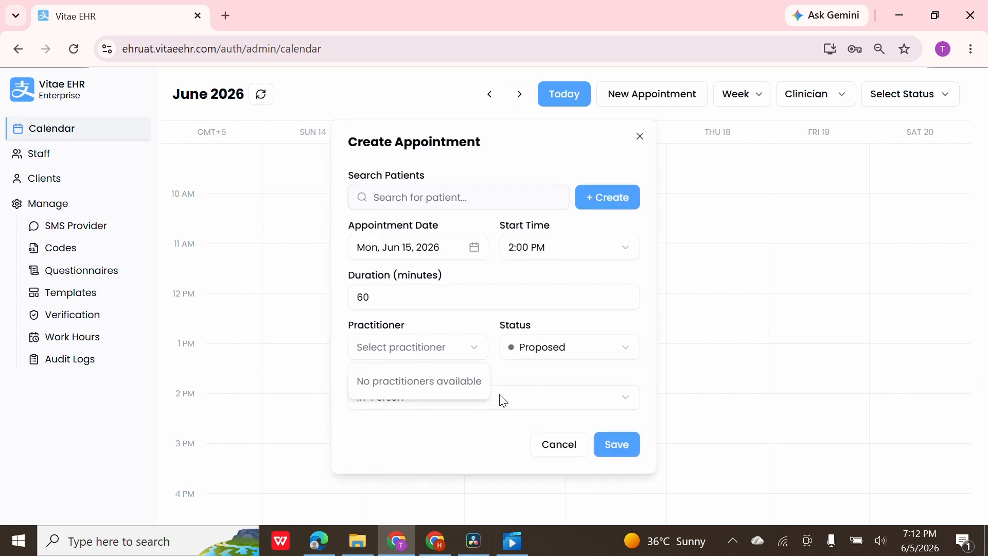
{"action": "left_click", "coordinate": [559, 451]}
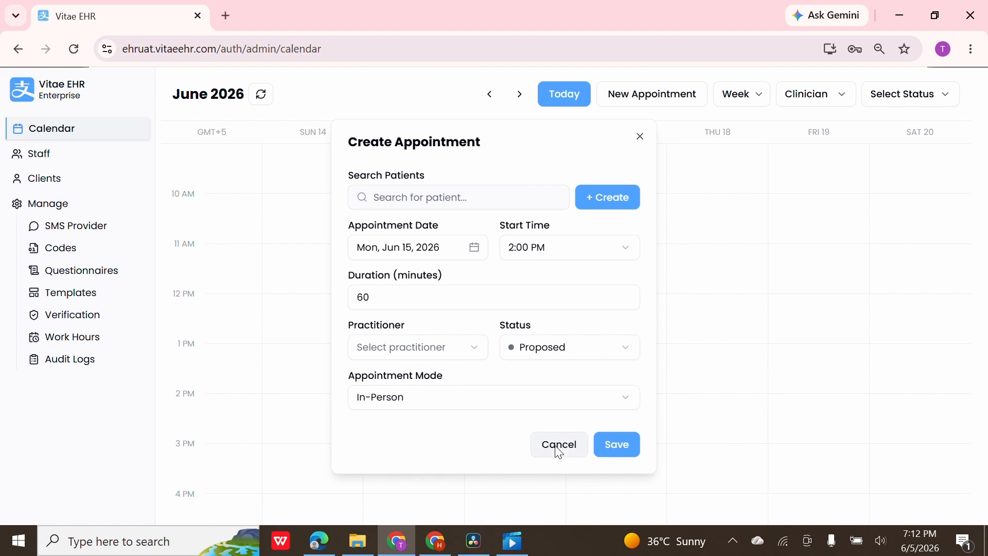
- Return to the practitioner's rule-based overrides and start a new rule named Every Thursday
{"action": "left_click", "coordinate": [91, 346]}
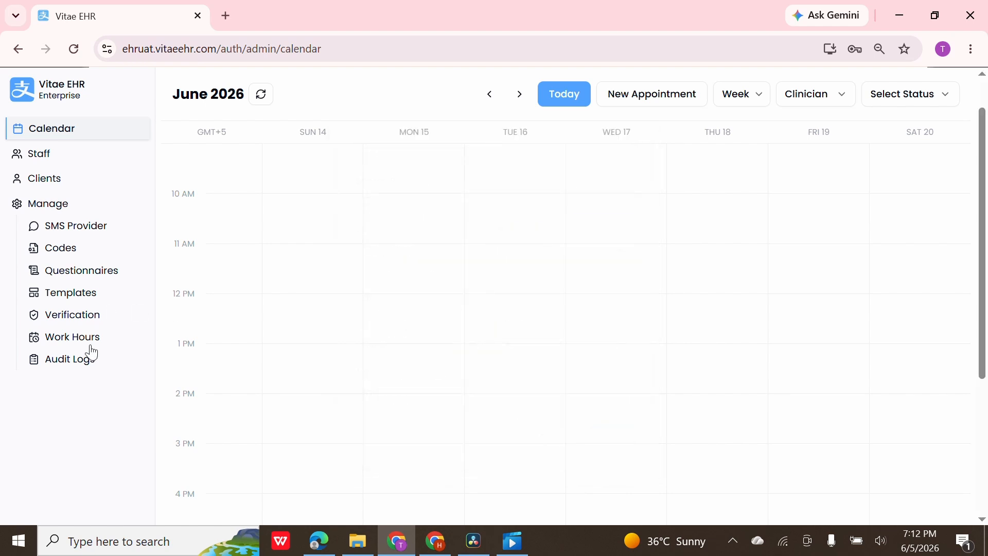
{"action": "left_click", "coordinate": [912, 348]}
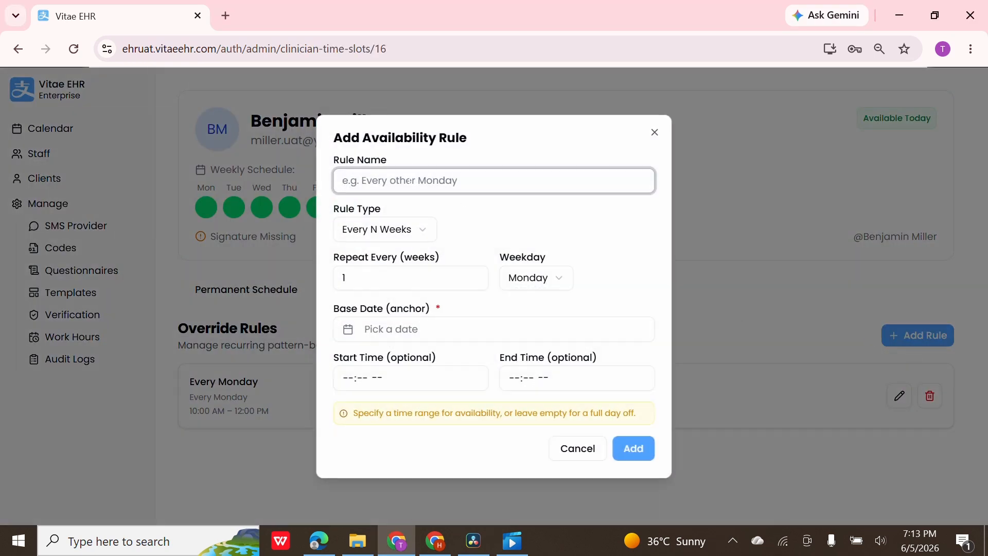
{"action": "type", "text": "Every"}
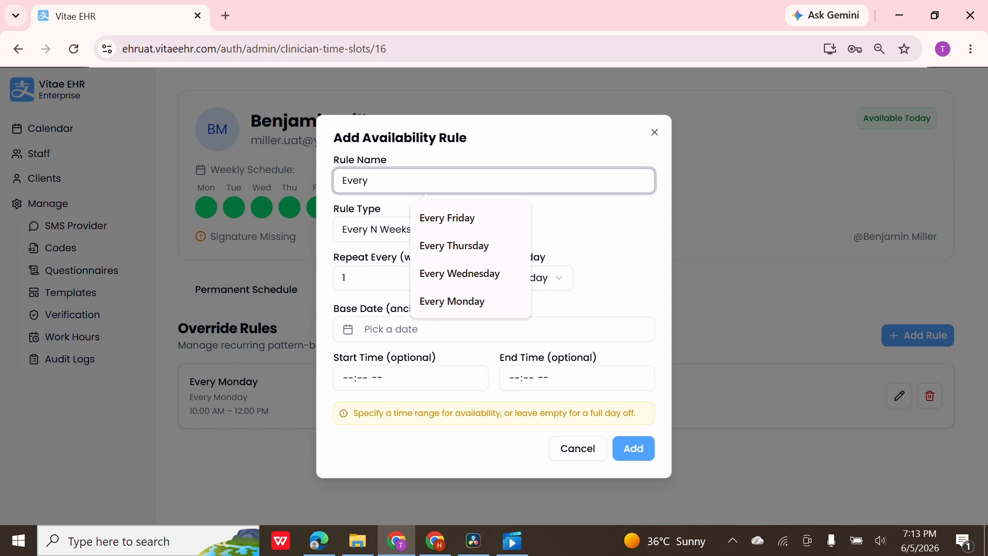
{"action": "key", "text": "Down"}
{"action": "key", "text": "Down"}
{"action": "key", "text": "Return"}
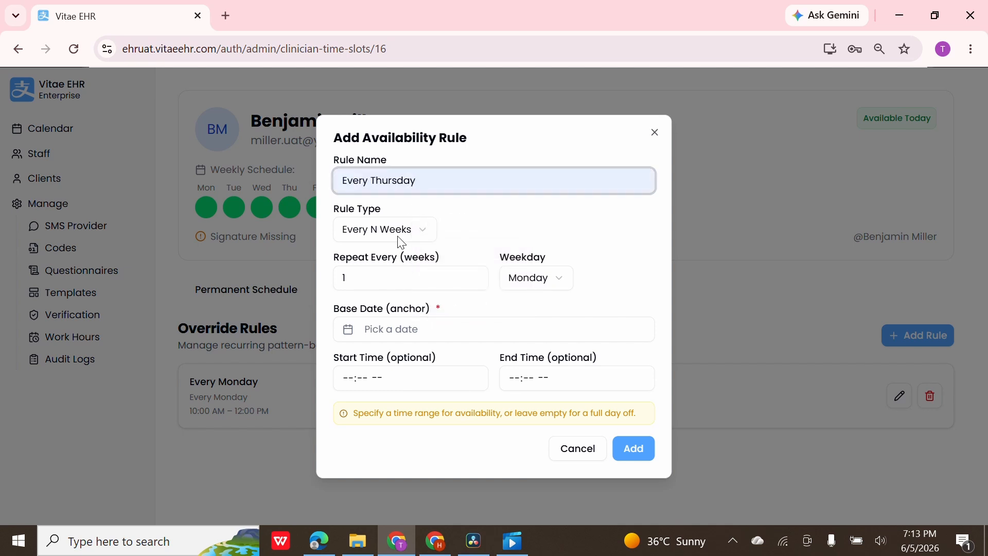
- Set the Every Thursday rule to Nth Weekday of Month, occurrence 2, weekday Thursday, without times, and add it
{"action": "left_click", "coordinate": [402, 242]}
{"action": "left_click", "coordinate": [394, 280]}
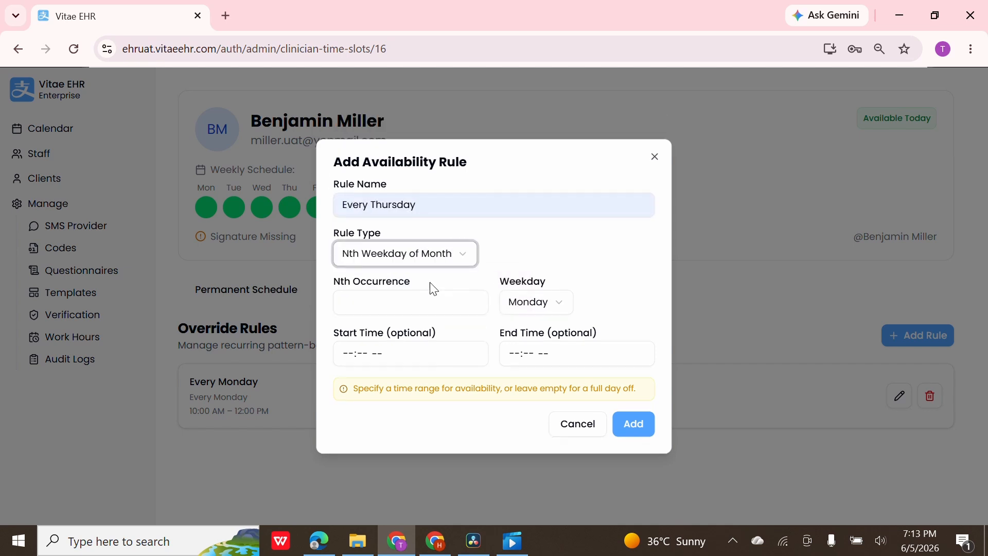
{"action": "left_click", "coordinate": [475, 299]}
{"action": "left_click", "coordinate": [475, 300]}
{"action": "left_click", "coordinate": [515, 304]}
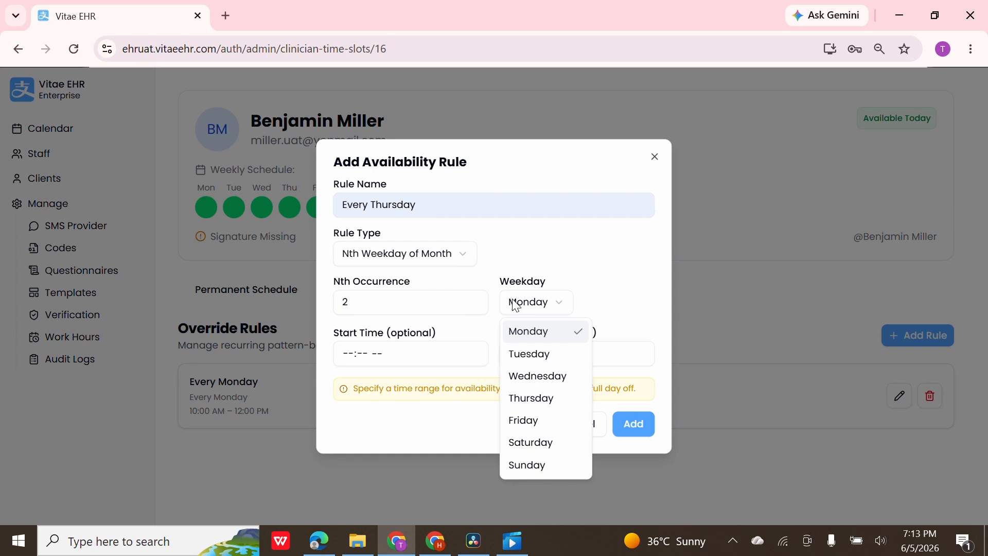
{"action": "left_click", "coordinate": [518, 398]}
{"action": "left_click", "coordinate": [634, 424]}
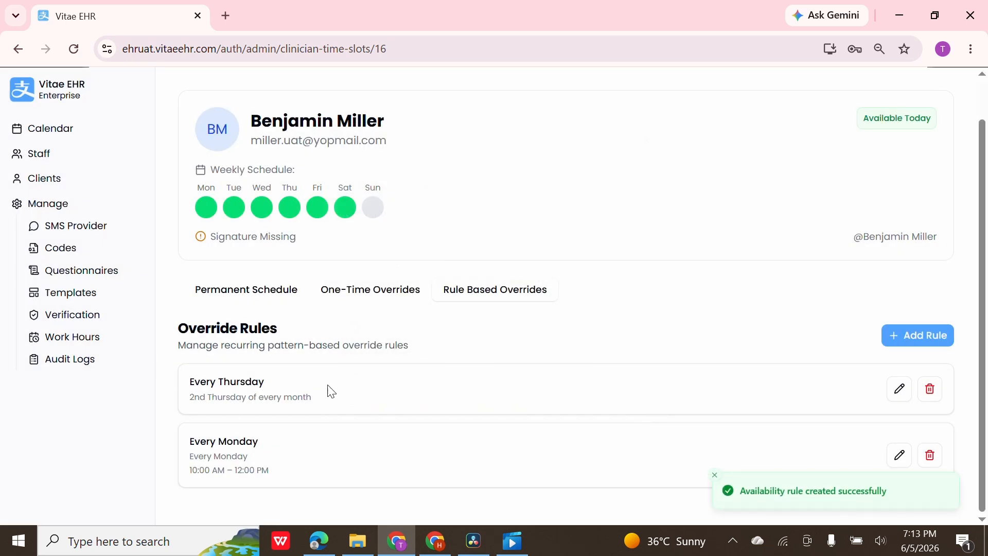
- Check the available practitioners for an appointment on Thursday, June 11, 2026 at 11:15 AM, and discard the form
{"action": "left_click", "coordinate": [125, 143]}
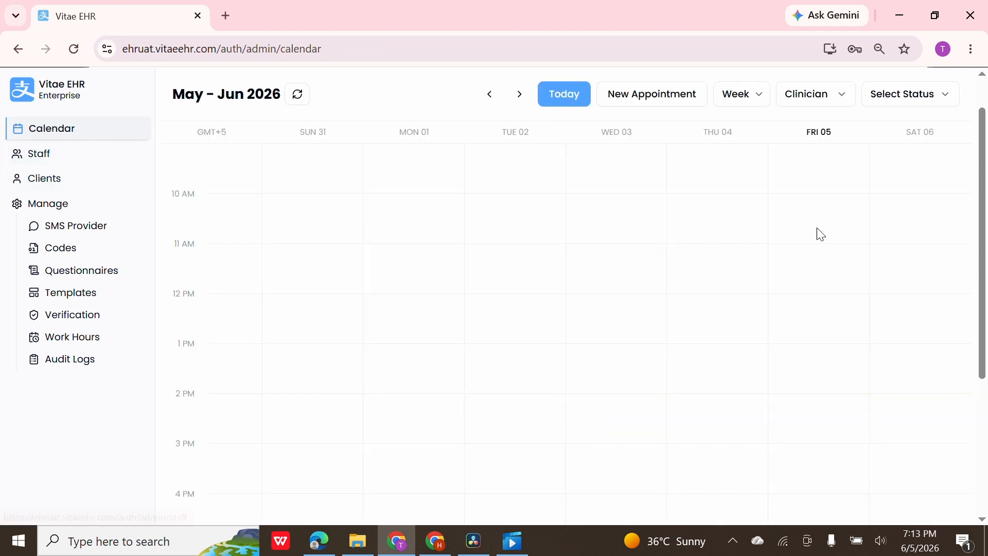
{"action": "left_click", "coordinate": [519, 95]}
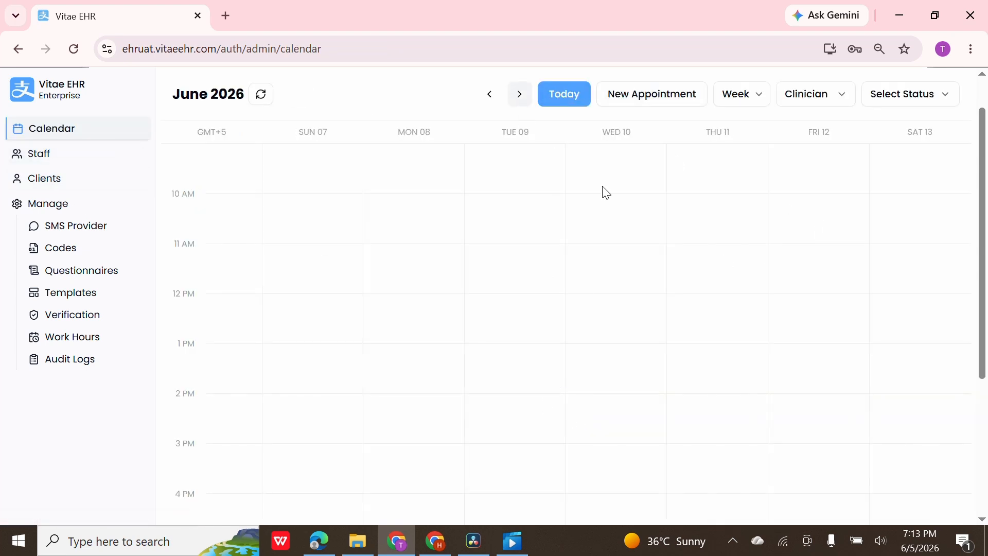
{"action": "left_click", "coordinate": [715, 274]}
{"action": "left_click", "coordinate": [455, 352]}
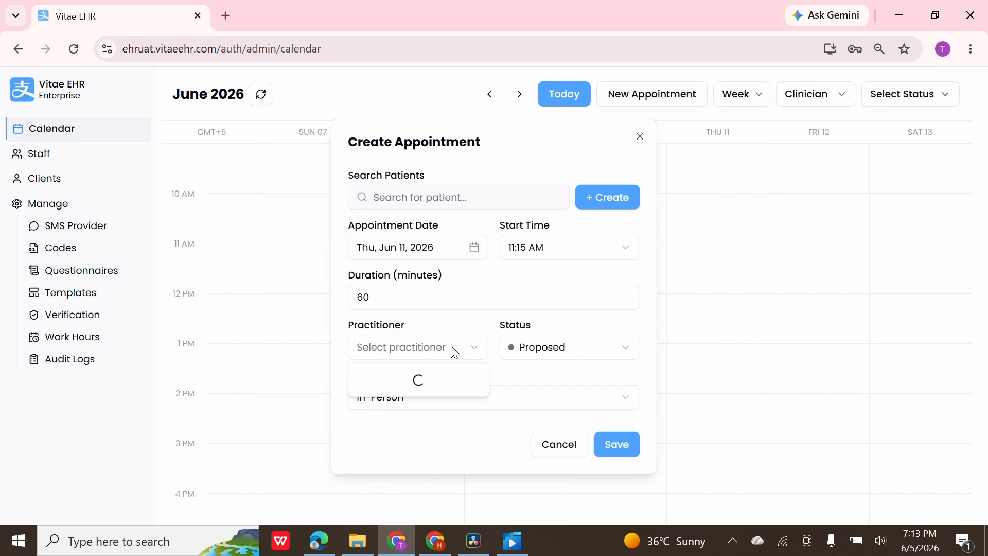
{"action": "left_click", "coordinate": [558, 445]}
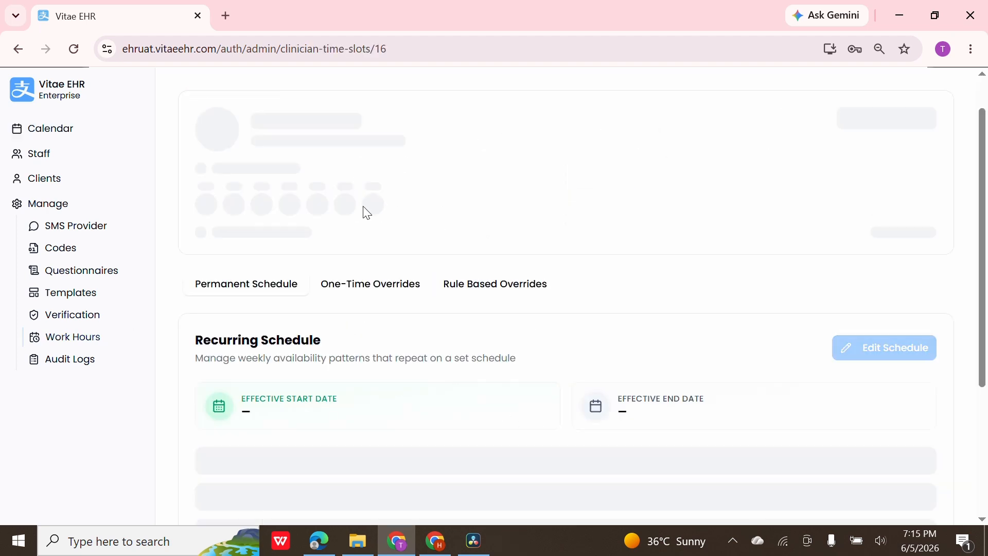
- Edit the practitioner's Every Monday rule-based override to repeat every 3 weeks and save the update
{"action": "left_click", "coordinate": [479, 289]}
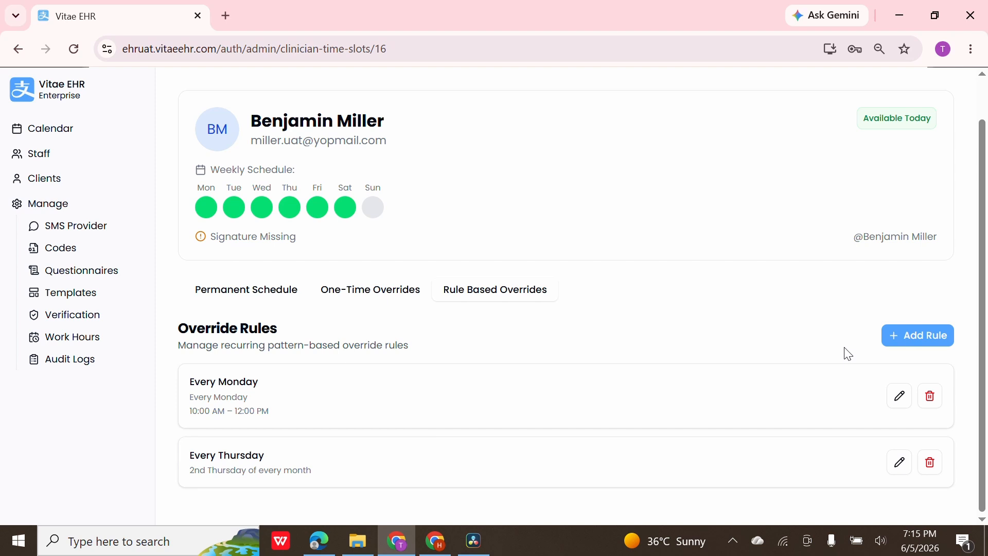
{"action": "left_click", "coordinate": [899, 396]}
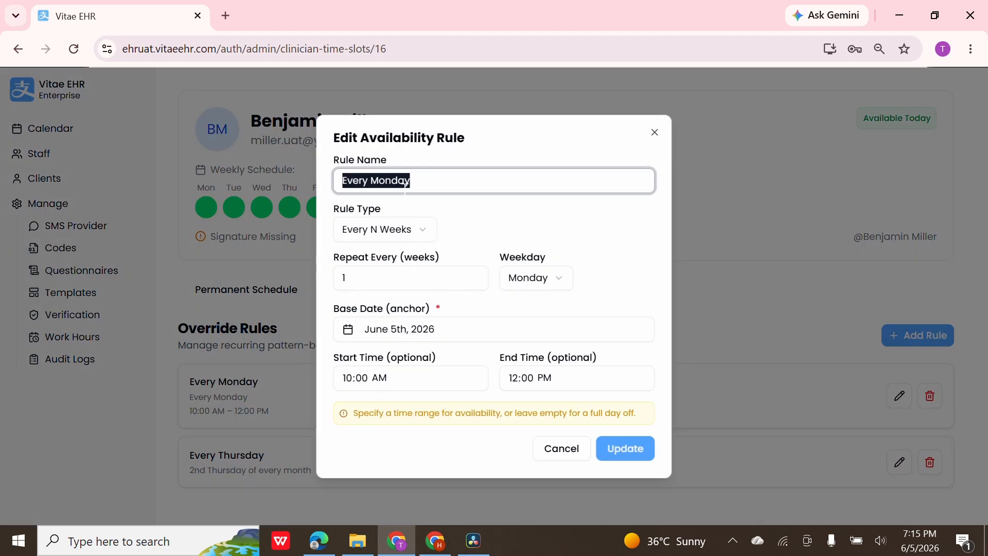
{"action": "left_click", "coordinate": [479, 270]}
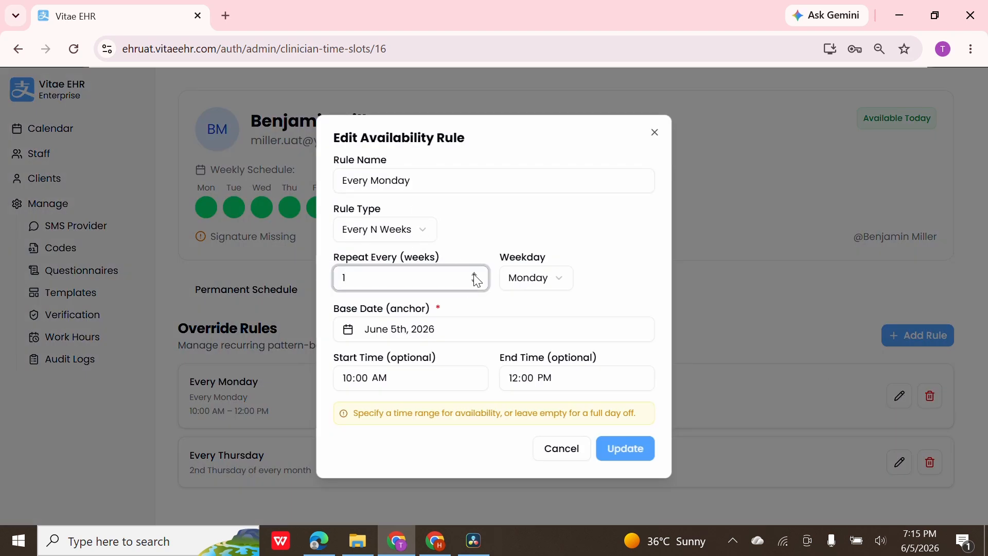
{"action": "left_click", "coordinate": [628, 448]}
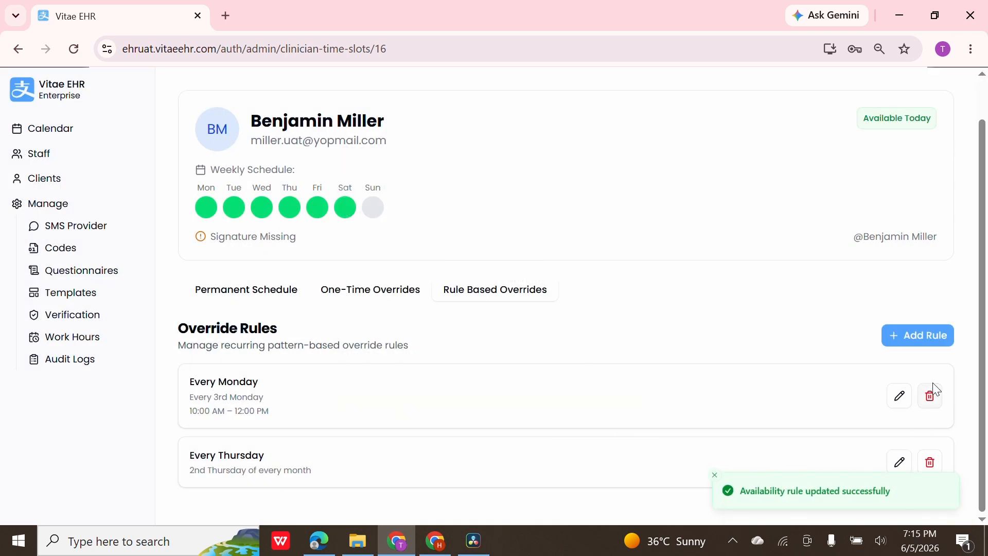
- Delete the Every Monday rule from the practitioner's rule-based overrides
{"action": "left_click", "coordinate": [930, 396]}
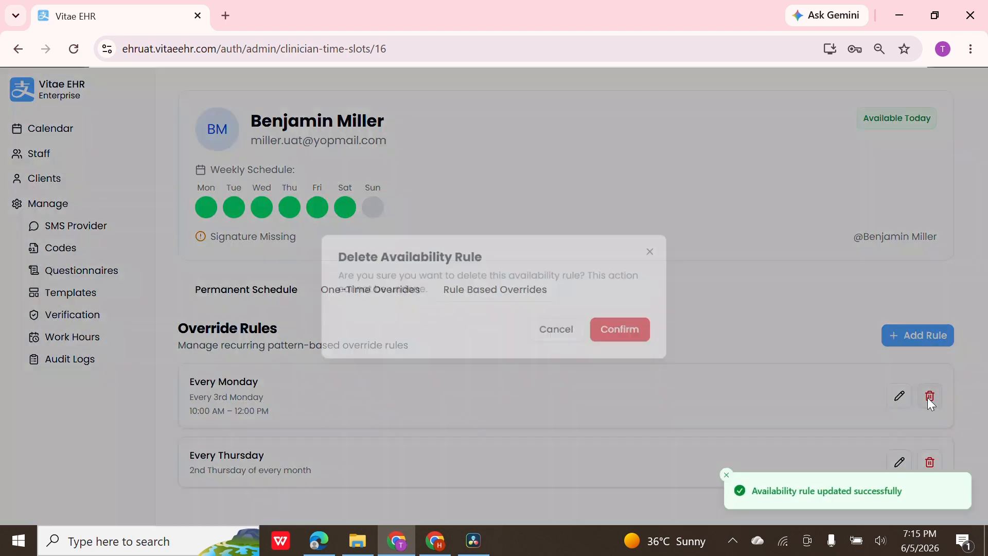
{"action": "left_click", "coordinate": [642, 335]}
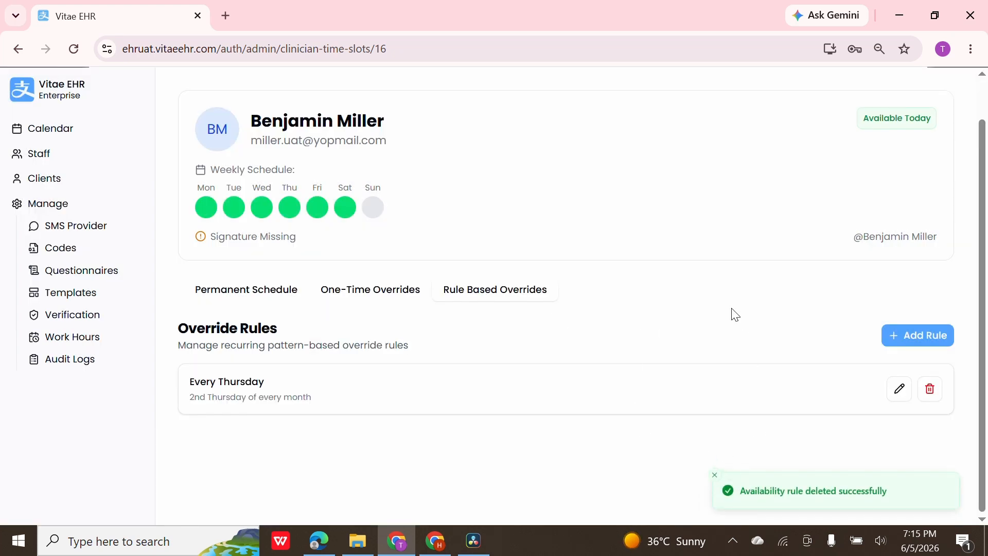
- Review the practitioner's one-time overrides and the weekly hours in the permanent recurring schedule
{"action": "scroll", "coordinate": [725, 305], "scroll_direction": "up", "scroll_amount": 1}
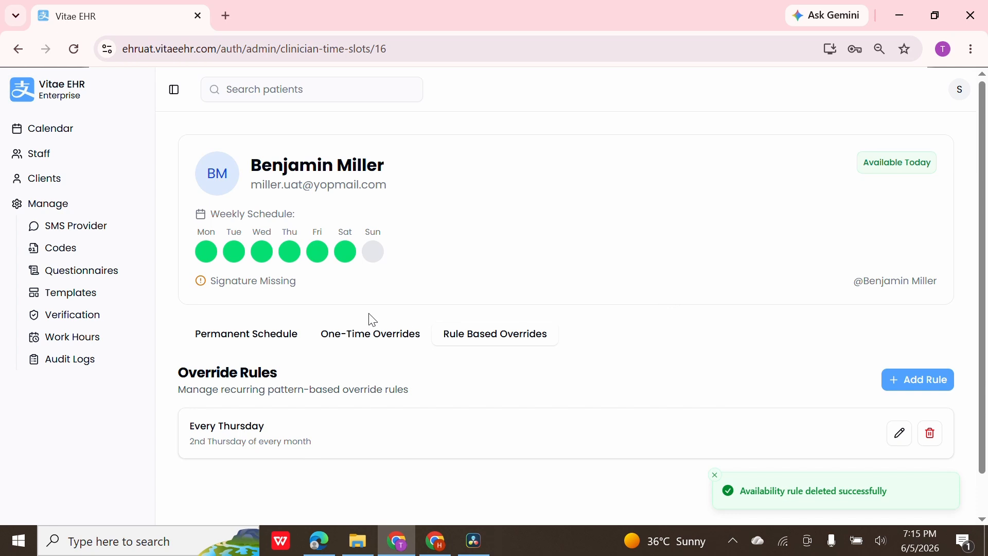
{"action": "left_click", "coordinate": [371, 345]}
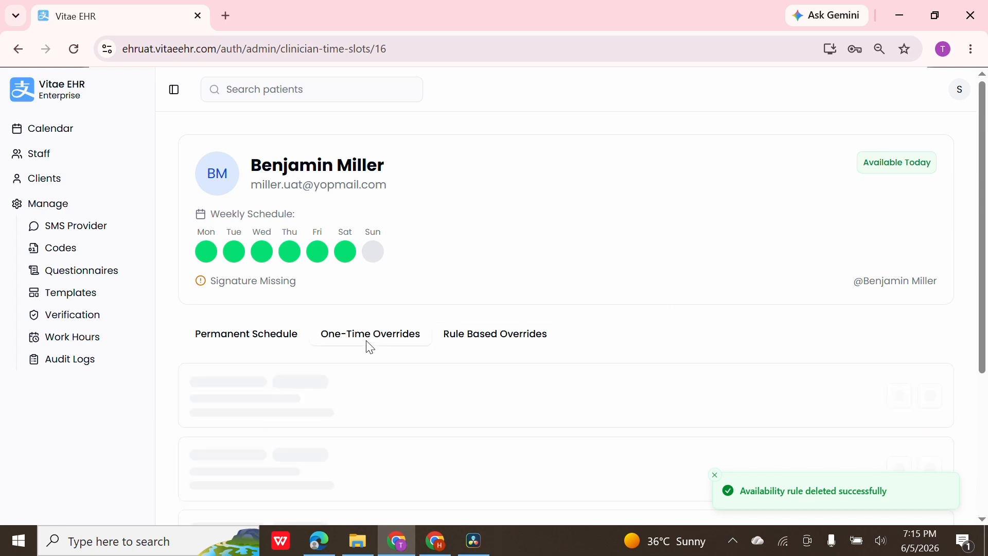
{"action": "left_click", "coordinate": [293, 335]}
{"action": "scroll", "coordinate": [293, 335], "scroll_direction": "down", "scroll_amount": 4}
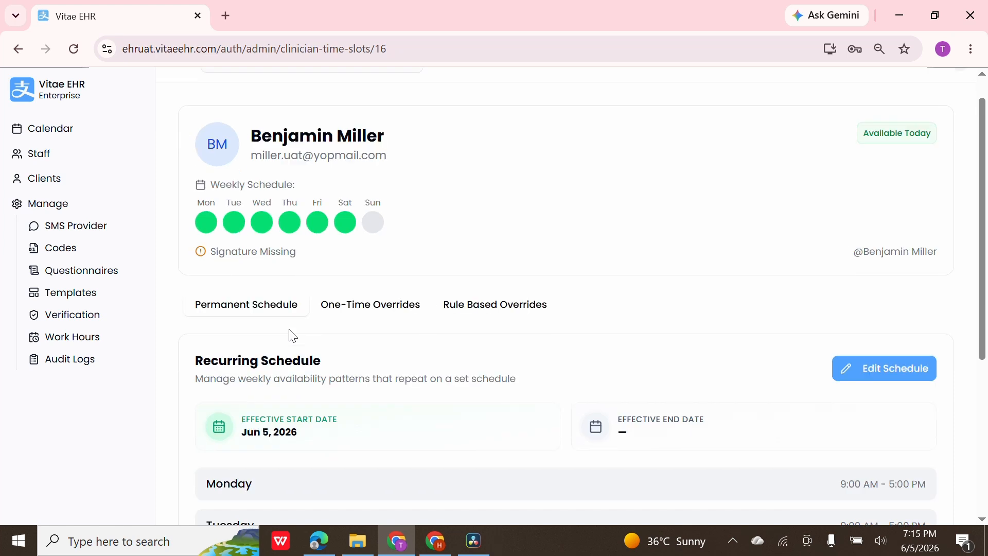
{"action": "scroll", "coordinate": [293, 336], "scroll_direction": "up", "scroll_amount": 4}
{"action": "scroll", "coordinate": [293, 335], "scroll_direction": "down", "scroll_amount": 5}
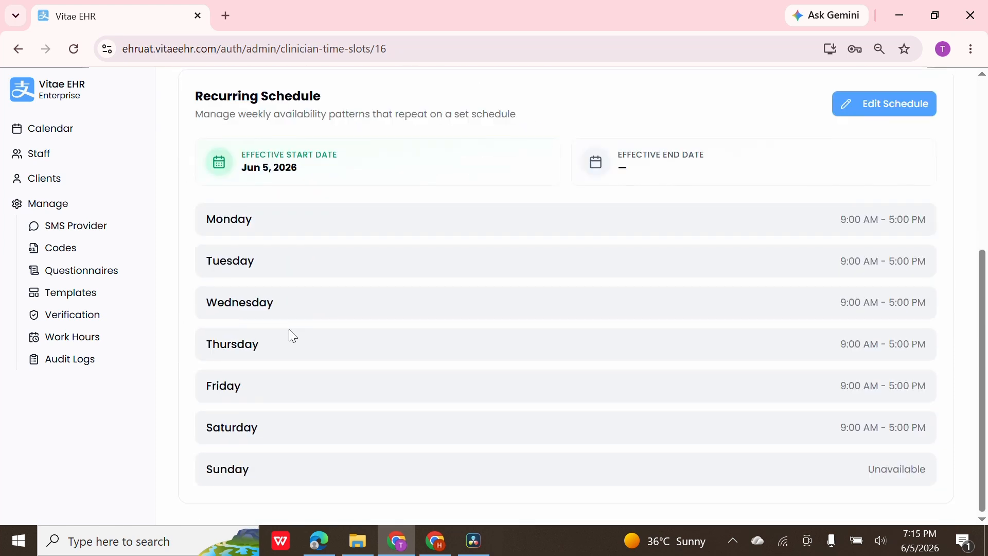
{"action": "scroll", "coordinate": [291, 335], "scroll_direction": "up", "scroll_amount": 4}
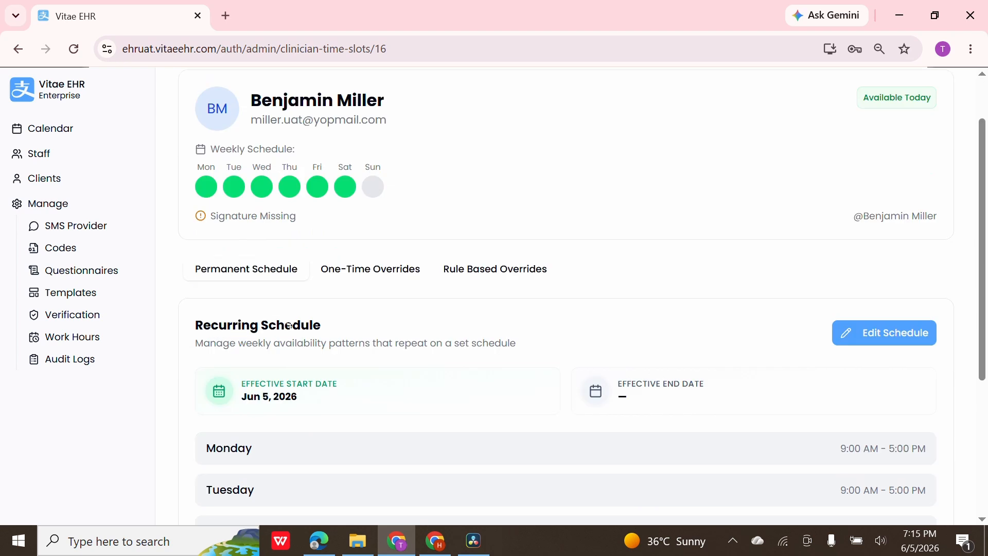
{"action": "scroll", "coordinate": [290, 325], "scroll_direction": "down", "scroll_amount": 4}
{"action": "scroll", "coordinate": [288, 332], "scroll_direction": "up", "scroll_amount": 3}
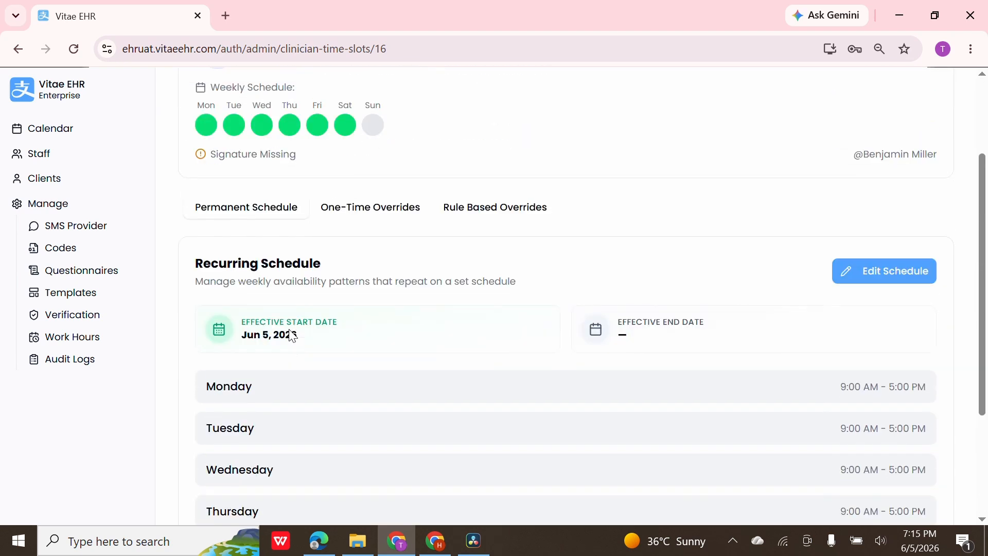